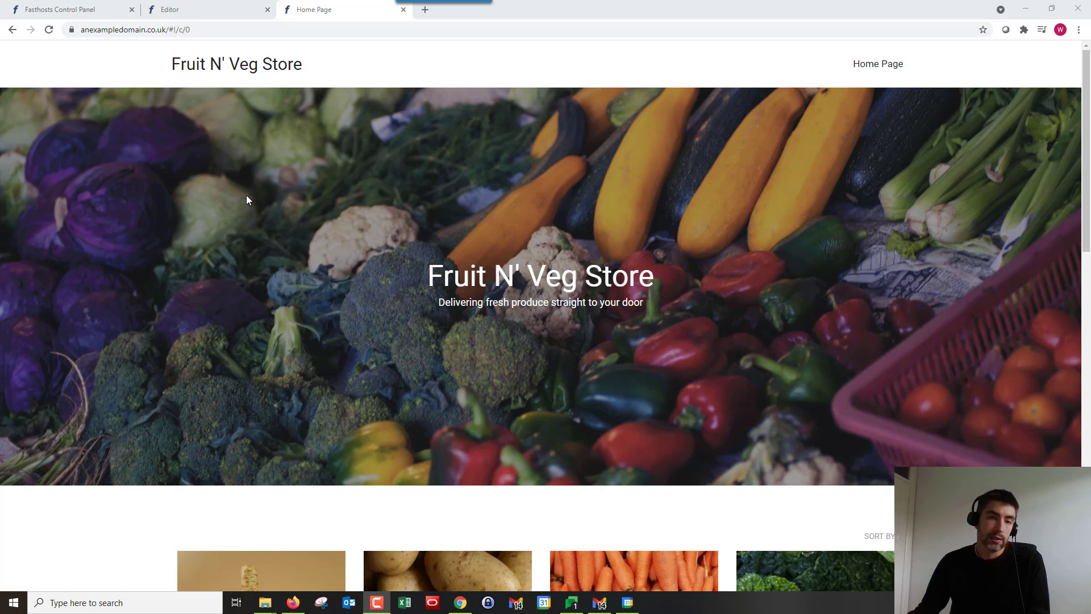
# Scroll through the live store's fruit and vegetable product grid to review it
pyautogui.scroll(-2, 248, 206)
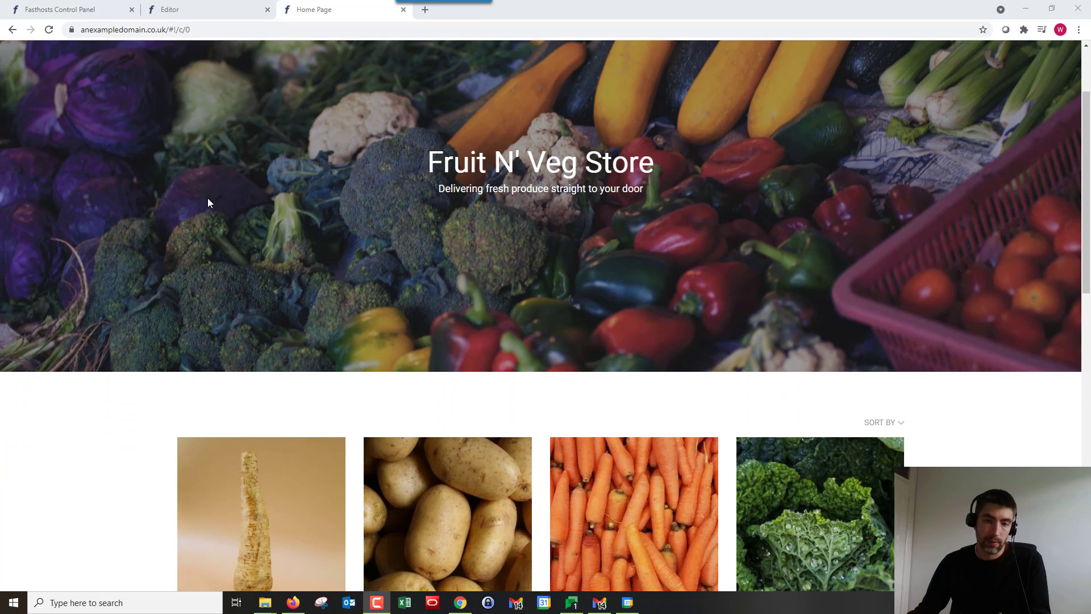
pyautogui.scroll(-6, 208, 203)
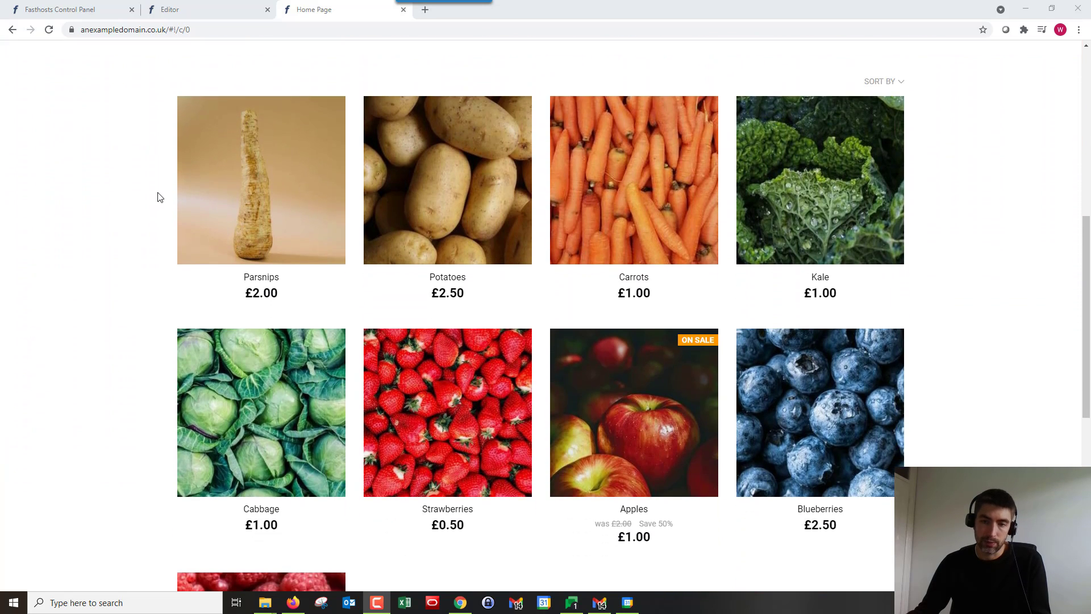
pyautogui.scroll(-1, 159, 199)
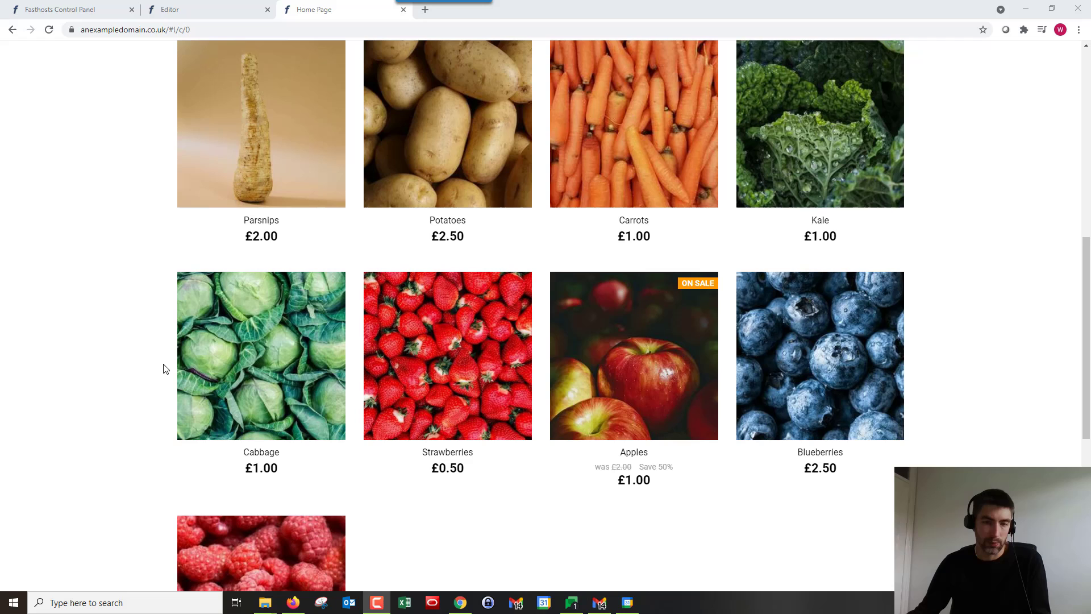
pyautogui.scroll(-2, 136, 370)
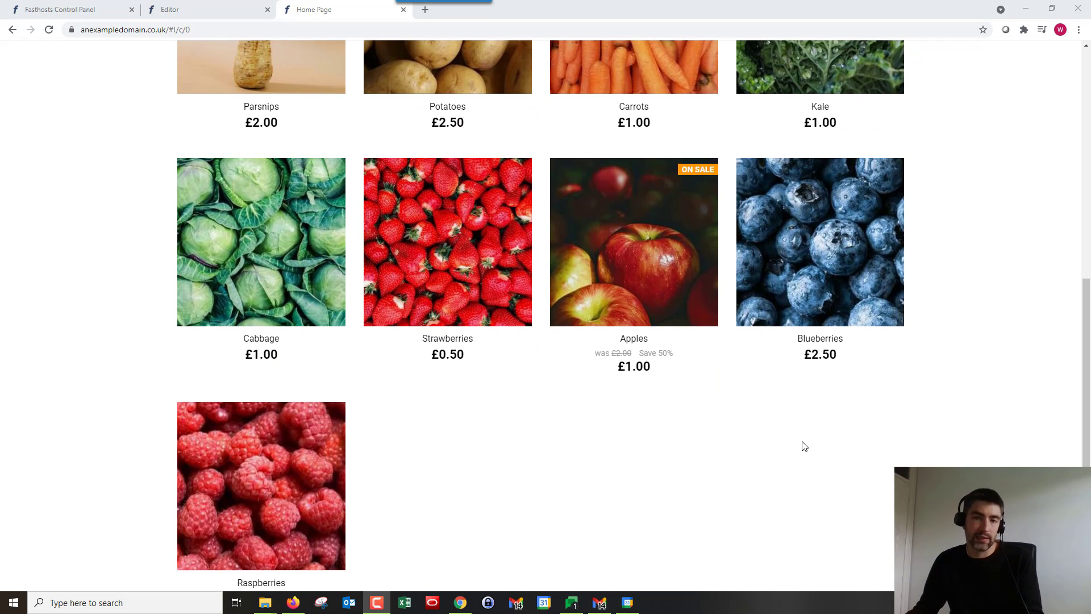
pyautogui.scroll(7, 568, 426)
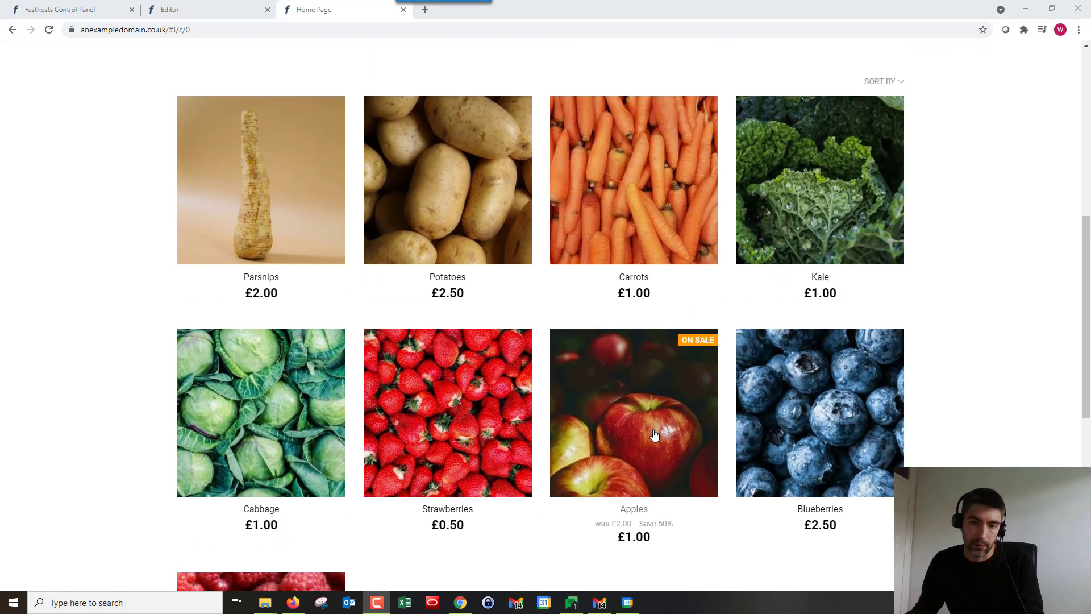
pyautogui.scroll(4, 127, 359)
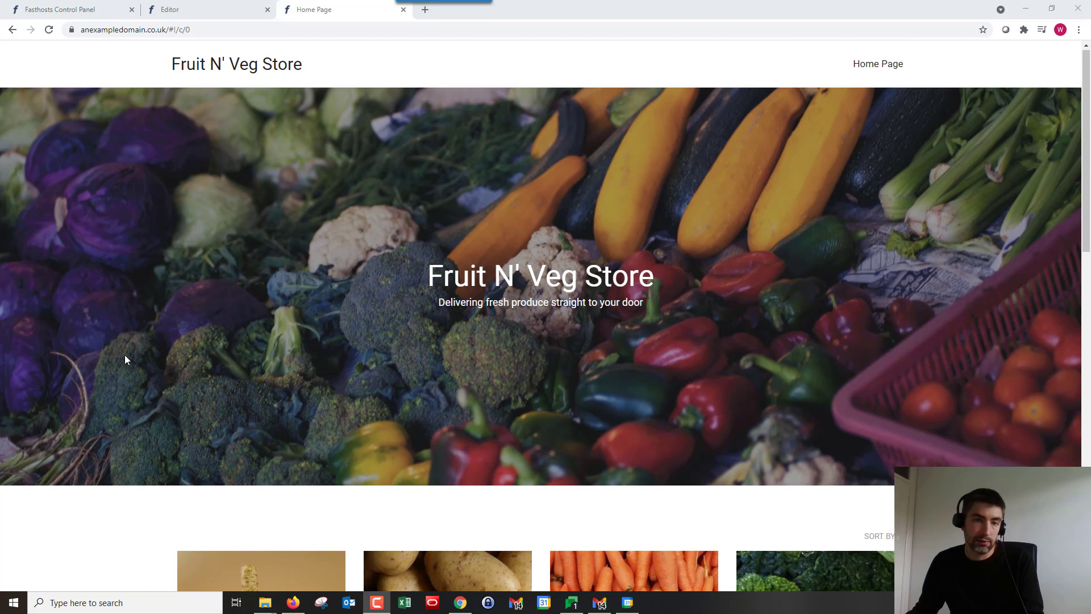
# Switch back to the site editor tab showing the Fruit N' Veg Store home page
pyautogui.click(208, 11)
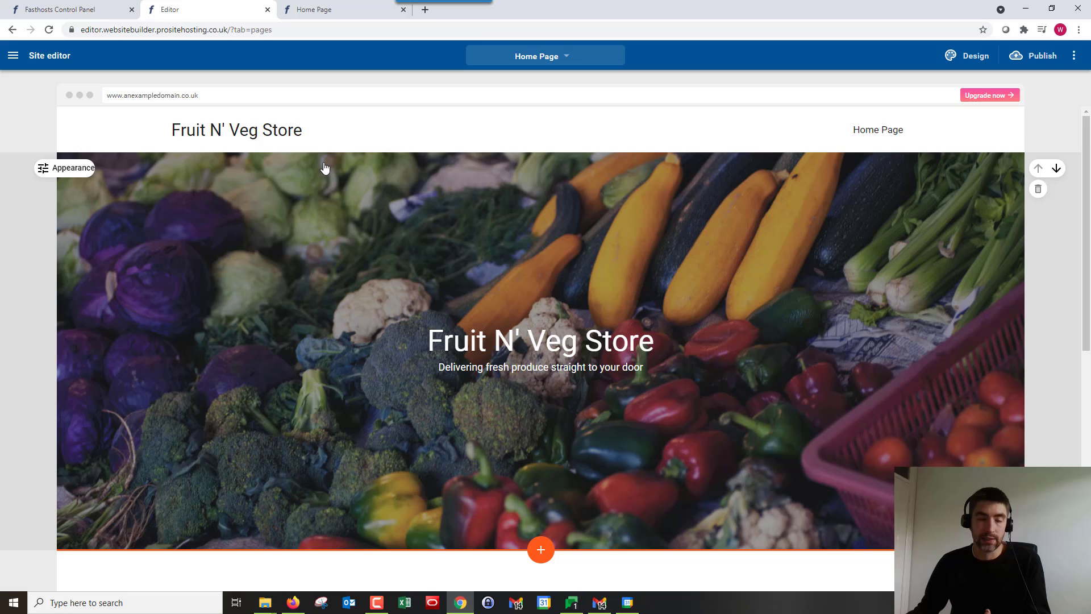
pyautogui.scroll(-4, 370, 184)
pyautogui.scroll(3, 333, 190)
pyautogui.scroll(2, 211, 137)
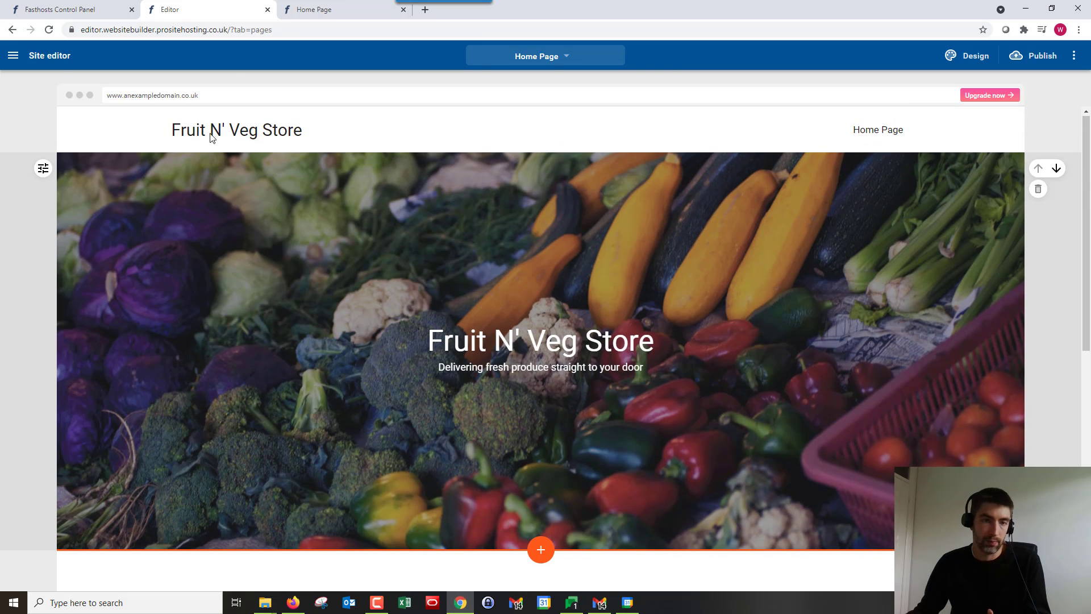
# Go to Store > Catalog > Categories in the store control panel
pyautogui.click(13, 55)
pyautogui.click(48, 176)
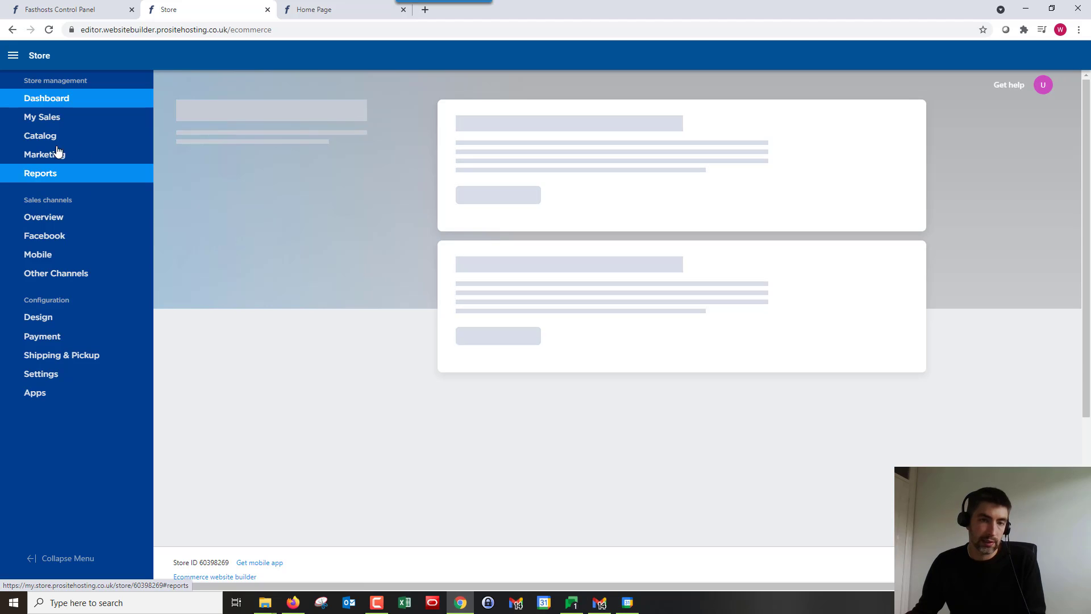
pyautogui.moveTo(50, 139)
pyautogui.click(193, 162)
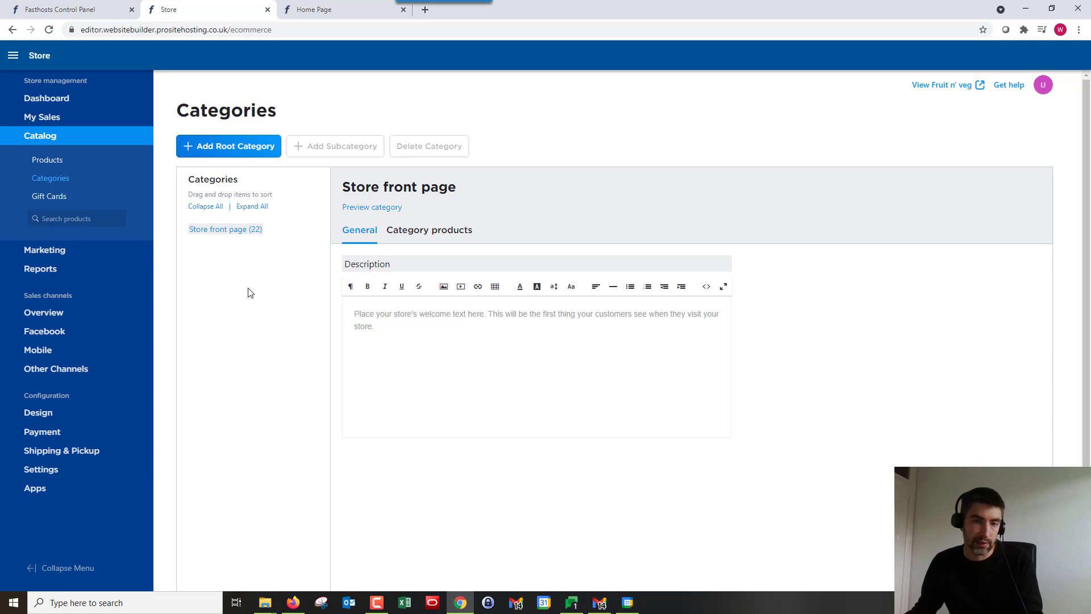
# Add a root category named Vegetables with Vegetables.jpg as its category image
pyautogui.click(214, 149)
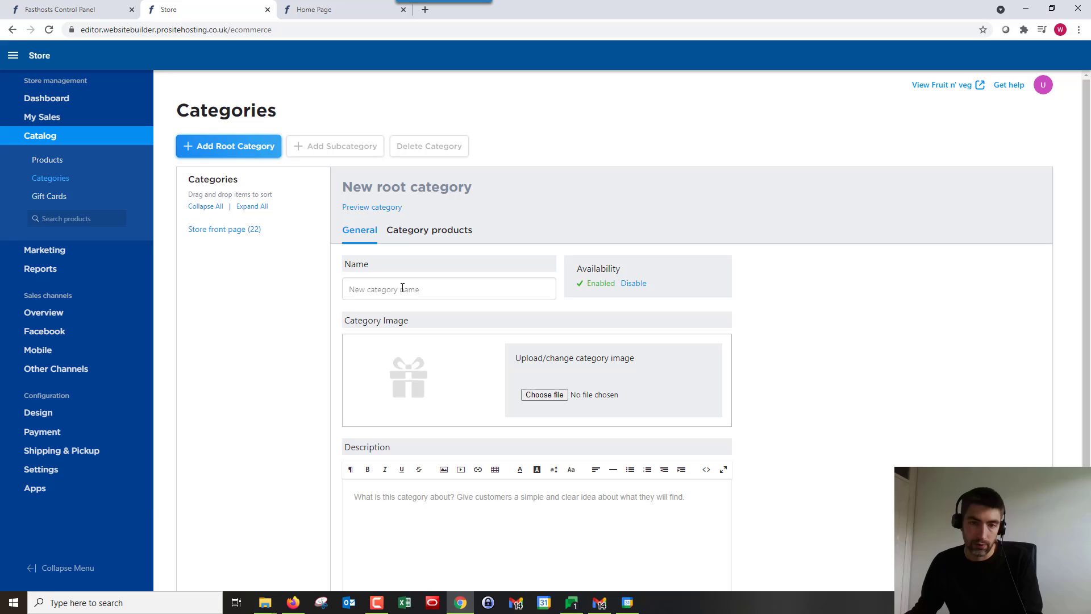
pyautogui.click(403, 288)
pyautogui.write('Vegetables')
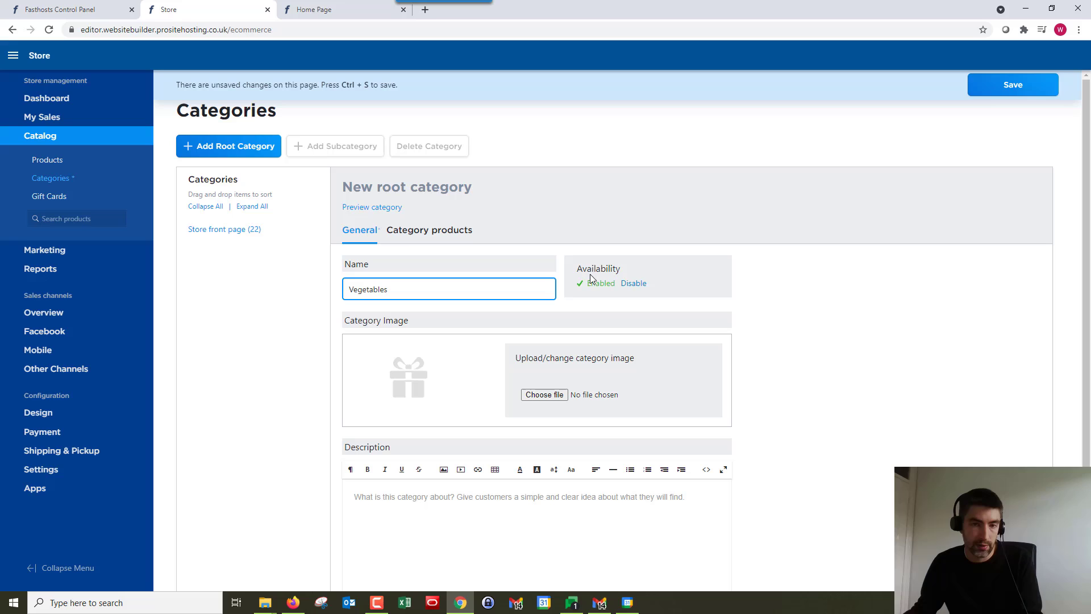
pyautogui.click(548, 399)
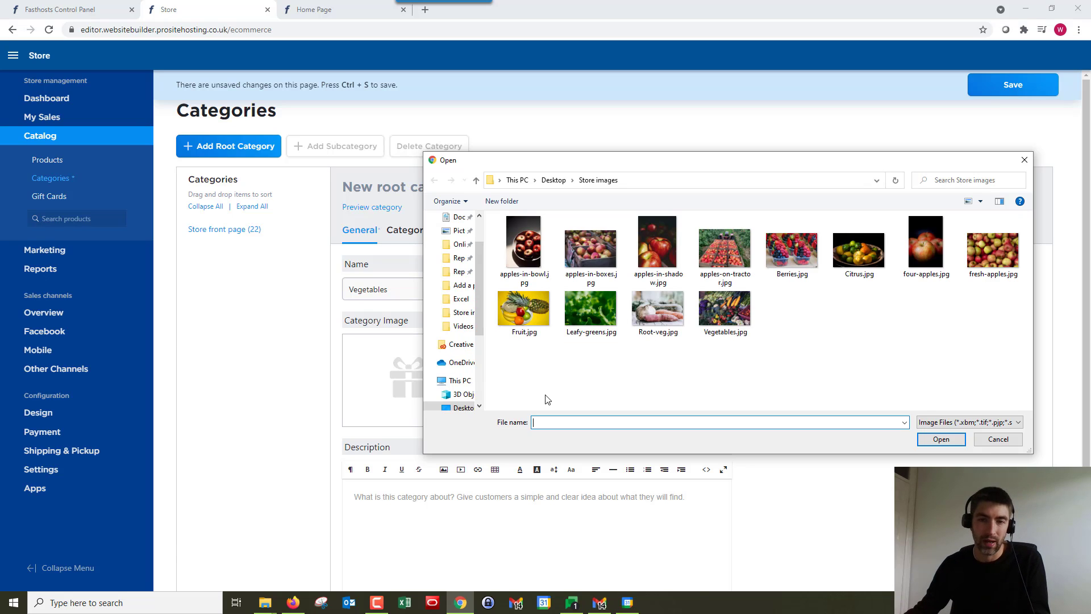
pyautogui.click(733, 315)
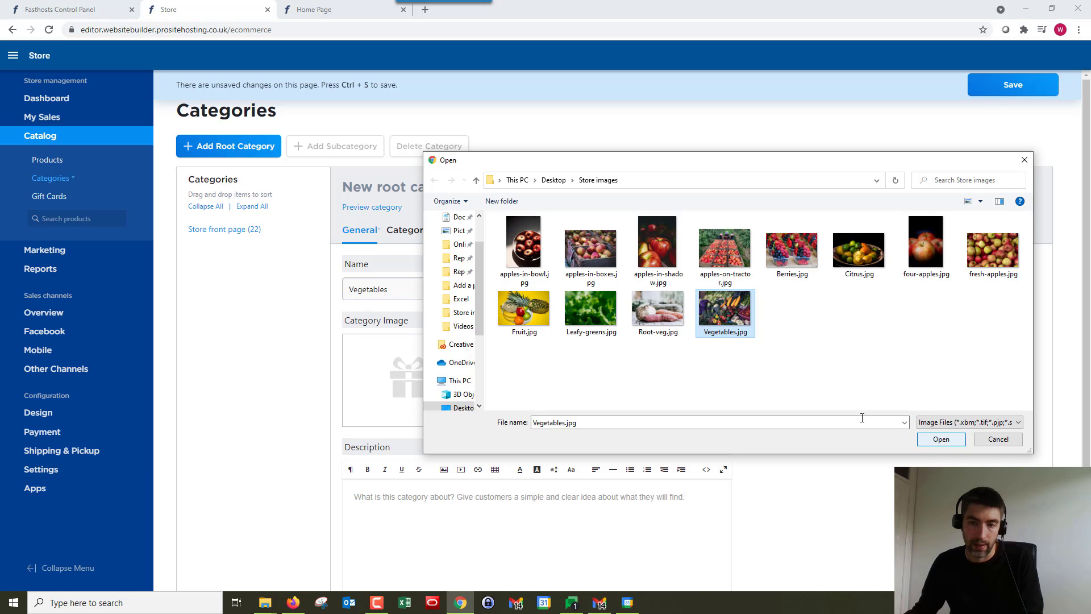
pyautogui.click(941, 438)
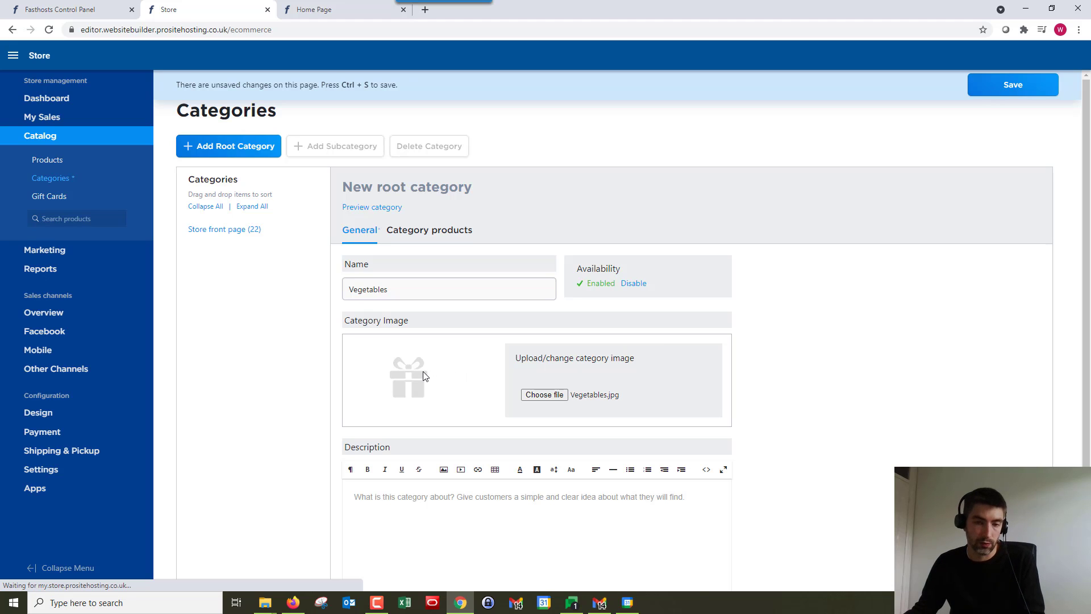
# Describe Vegetables as 'All the veg.', save it, then set availability to Disabled and save
pyautogui.scroll(-3, 446, 378)
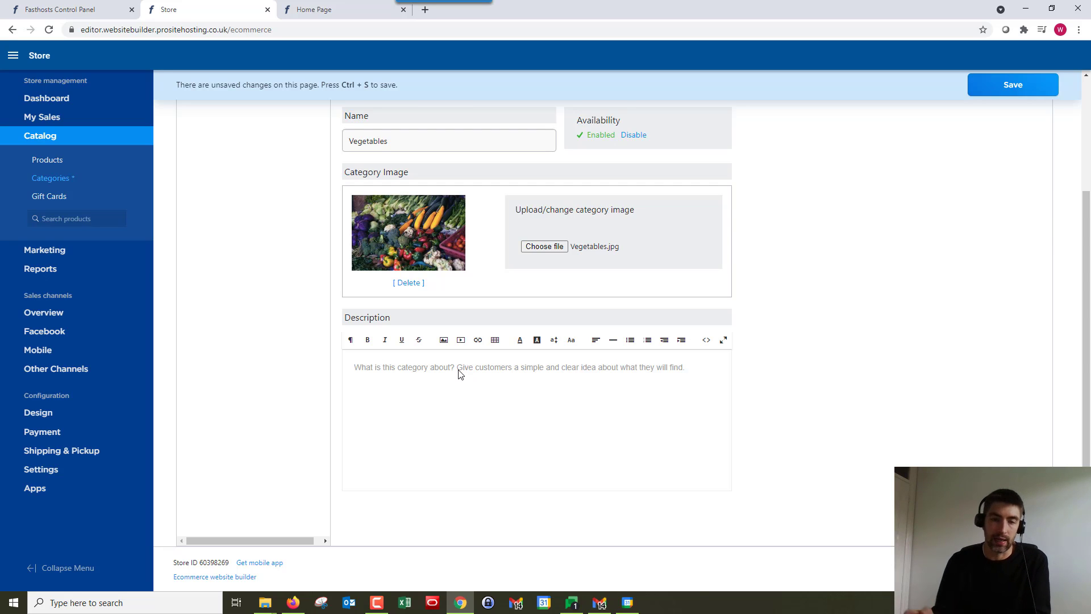
pyautogui.write('All the veg.')
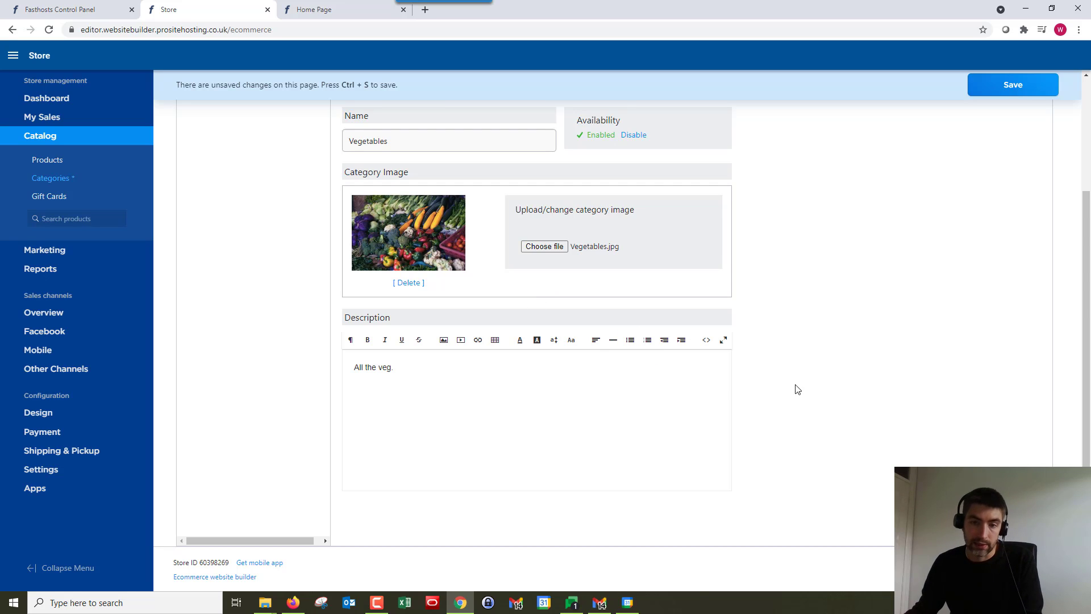
pyautogui.scroll(2, 798, 389)
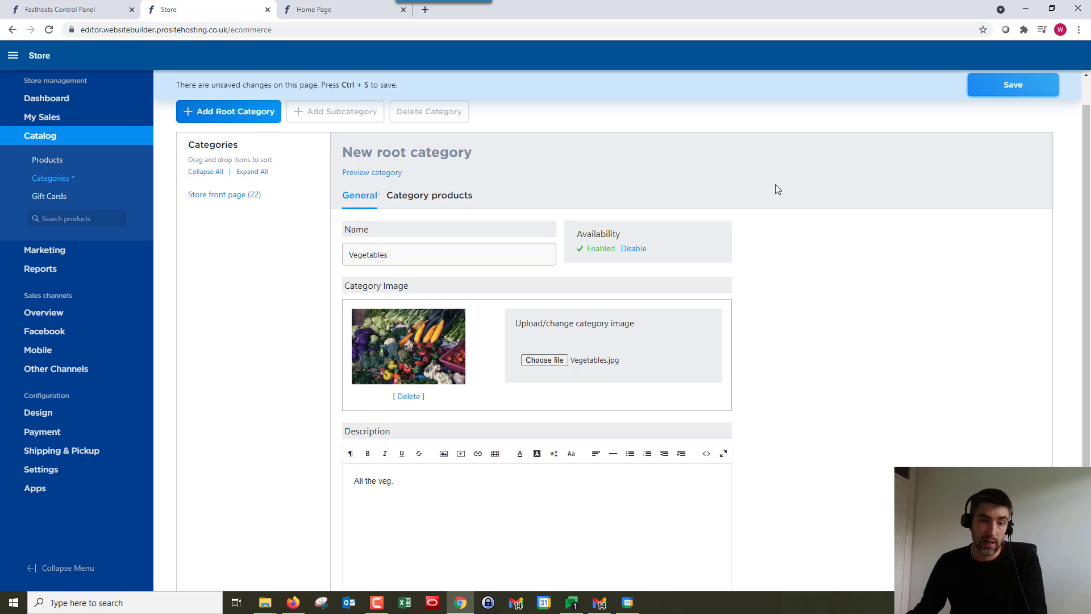
pyautogui.hotkey('ctrl', 's')
pyautogui.click(635, 283)
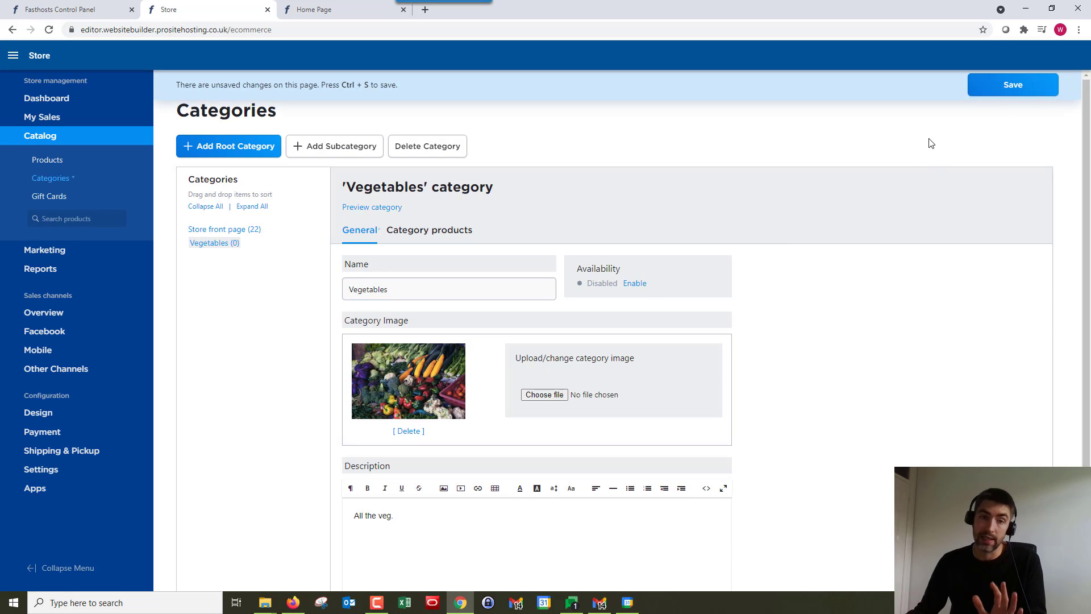
pyautogui.click(1028, 97)
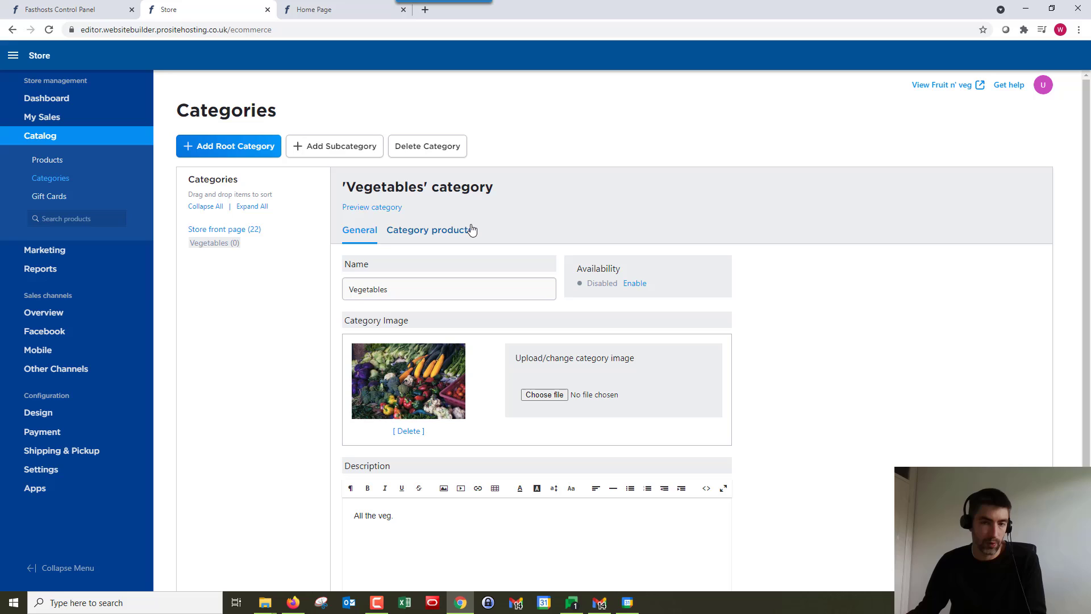
# Open the Vegetables product assignment list and tick Cabbage and Carrots
pyautogui.click(441, 230)
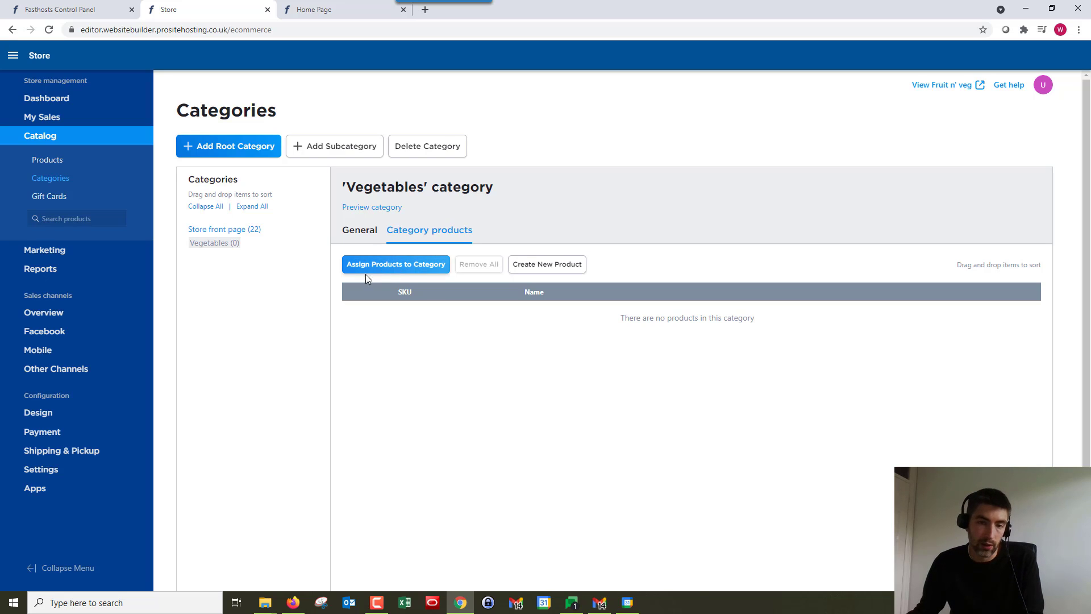
pyautogui.click(386, 265)
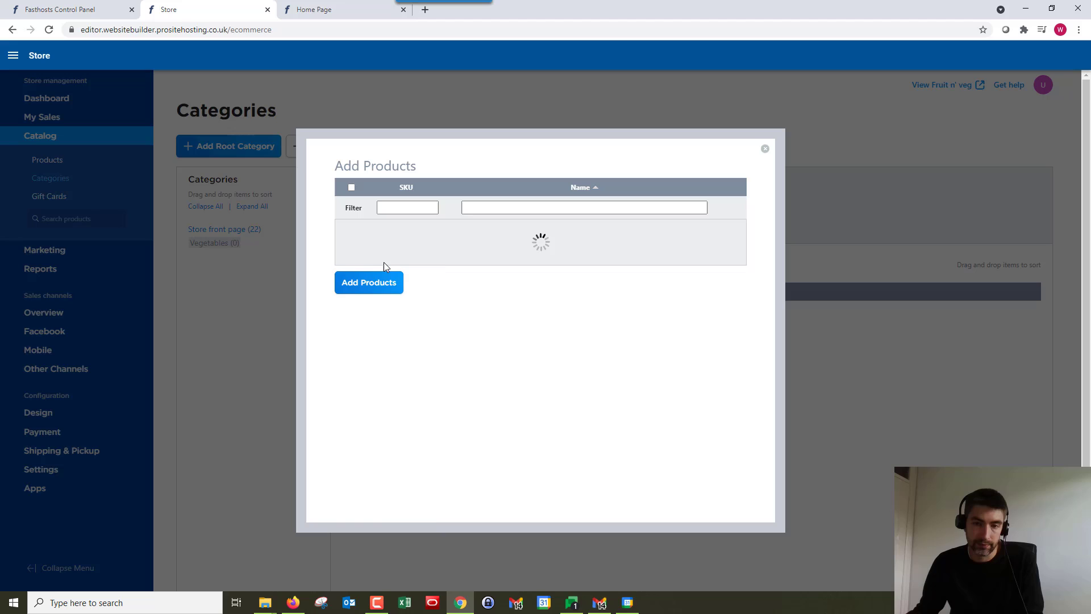
pyautogui.scroll(-5, 581, 282)
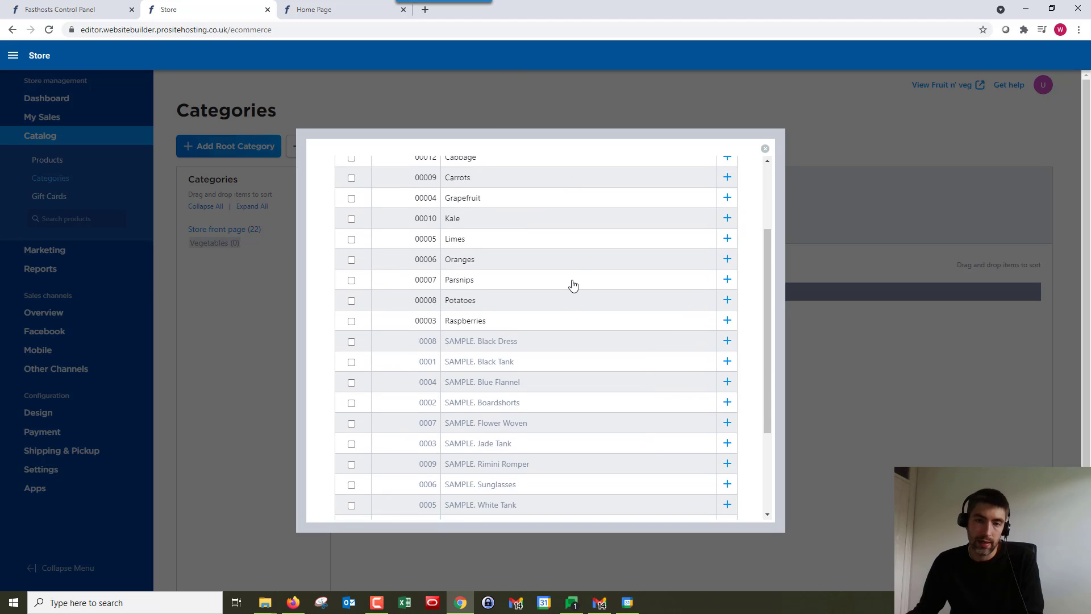
pyautogui.scroll(5, 560, 292)
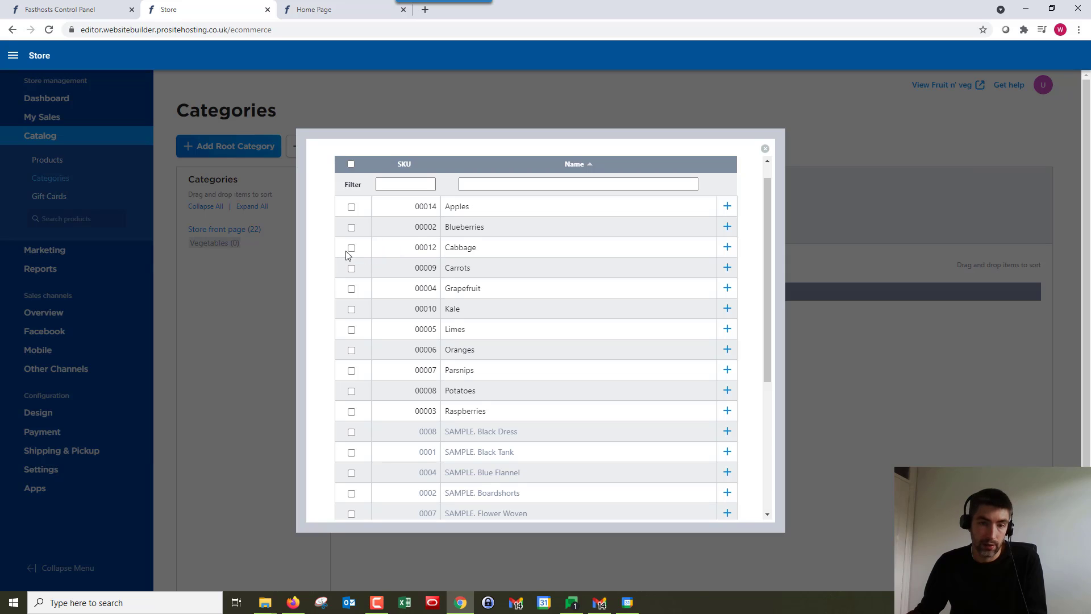
pyautogui.click(351, 247)
pyautogui.click(351, 269)
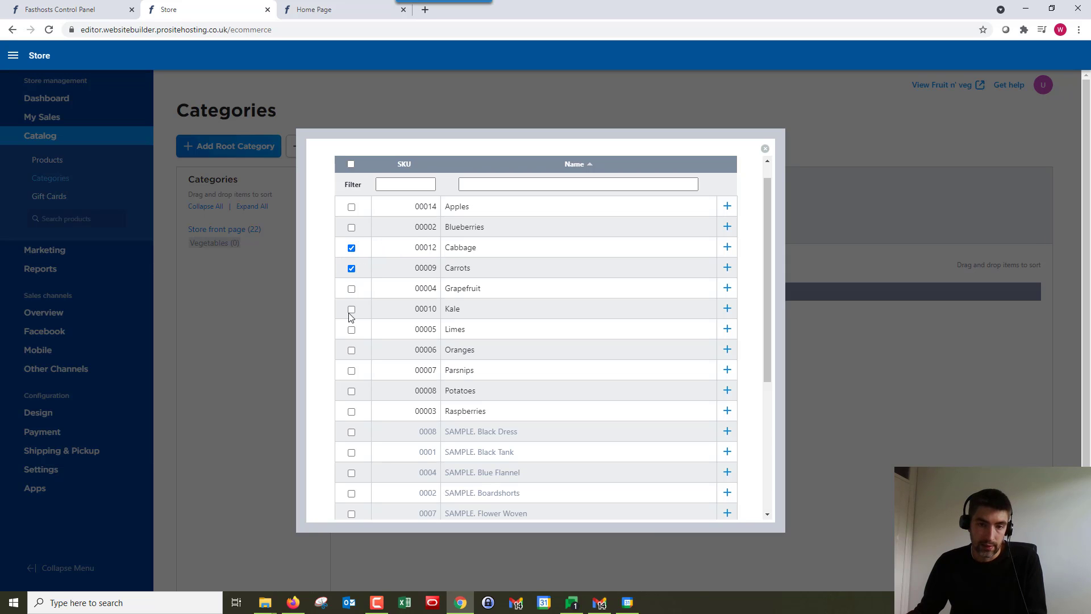
# Tick Parsnips, Potatoes and Spinach, then add the selected vegetables to the Vegetables category
pyautogui.scroll(1, 349, 335)
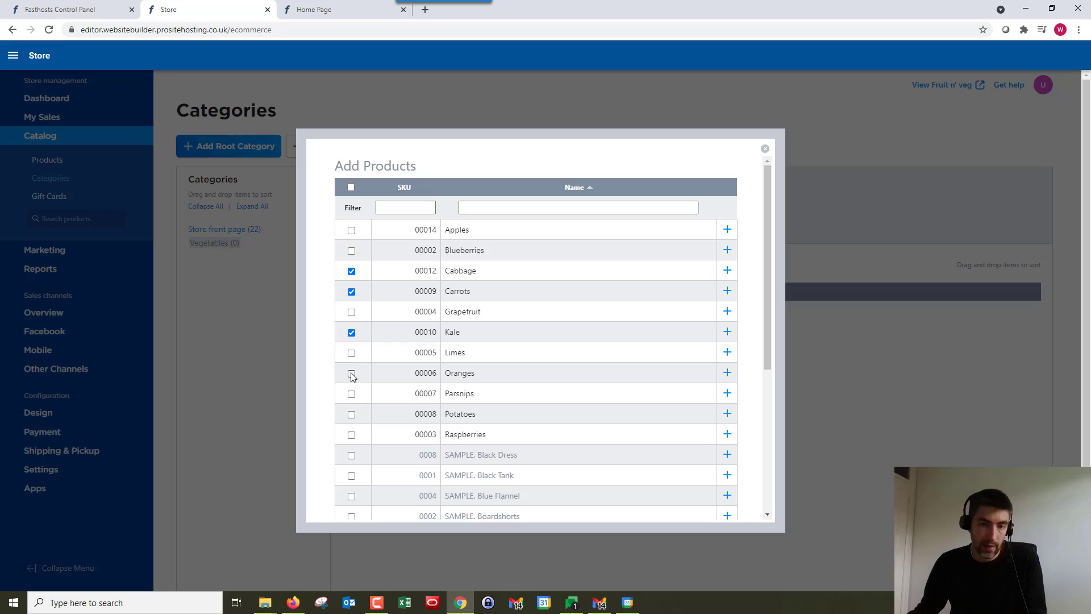
pyautogui.click(351, 393)
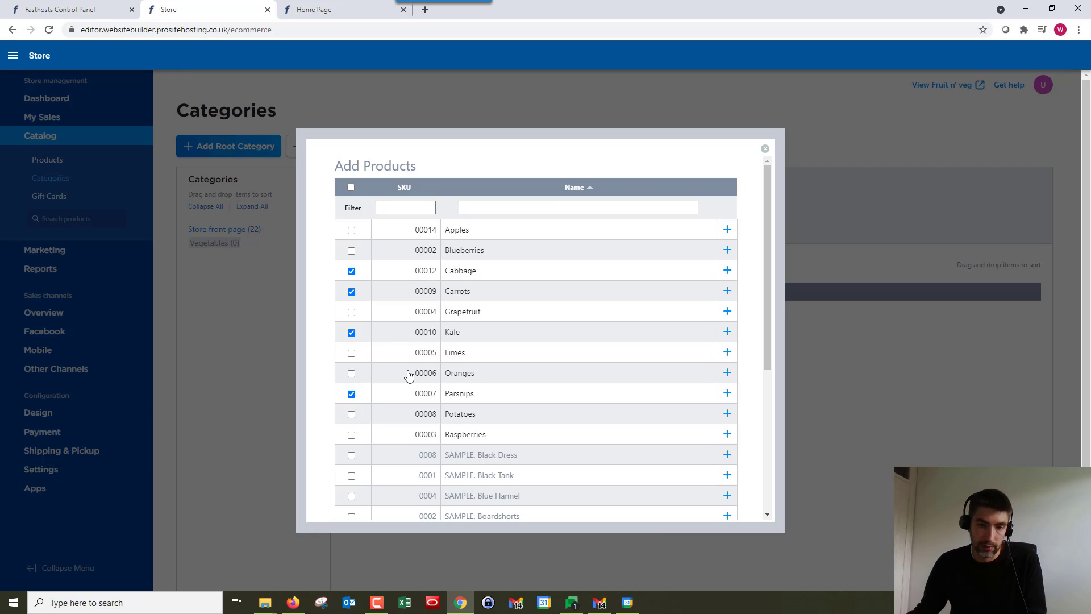
pyautogui.scroll(-1, 398, 369)
pyautogui.click(351, 358)
pyautogui.scroll(-4, 381, 363)
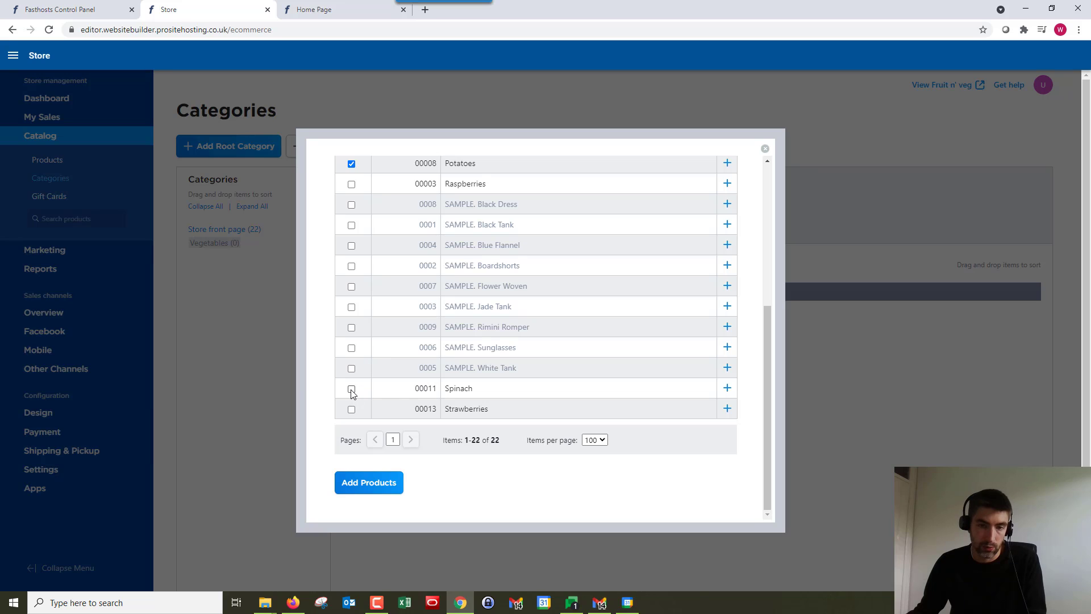
pyautogui.click(351, 389)
pyautogui.scroll(3, 427, 280)
pyautogui.scroll(1, 427, 280)
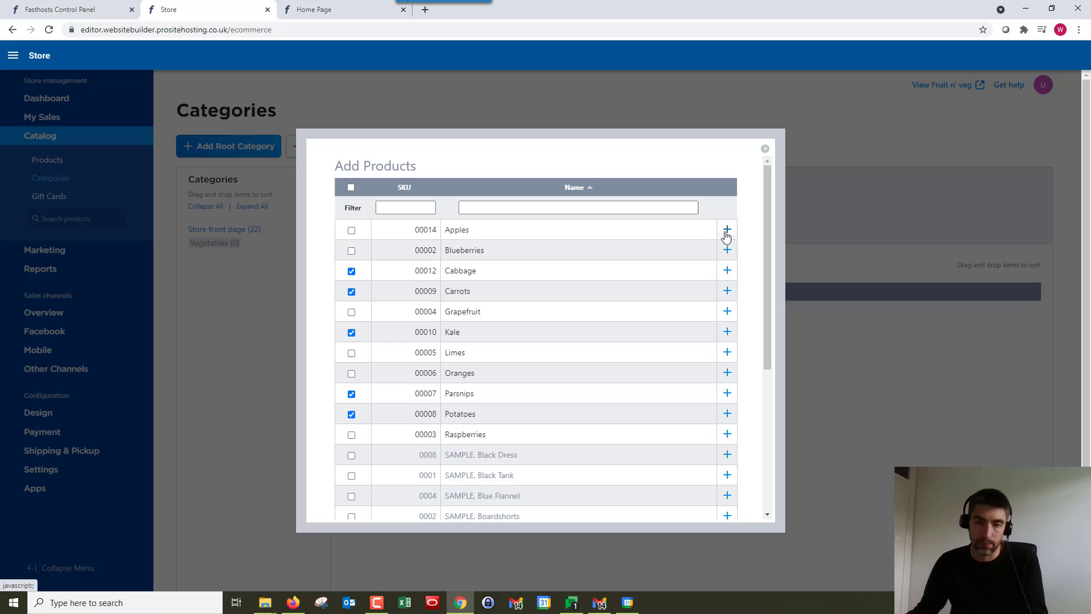
pyautogui.scroll(-4, 438, 295)
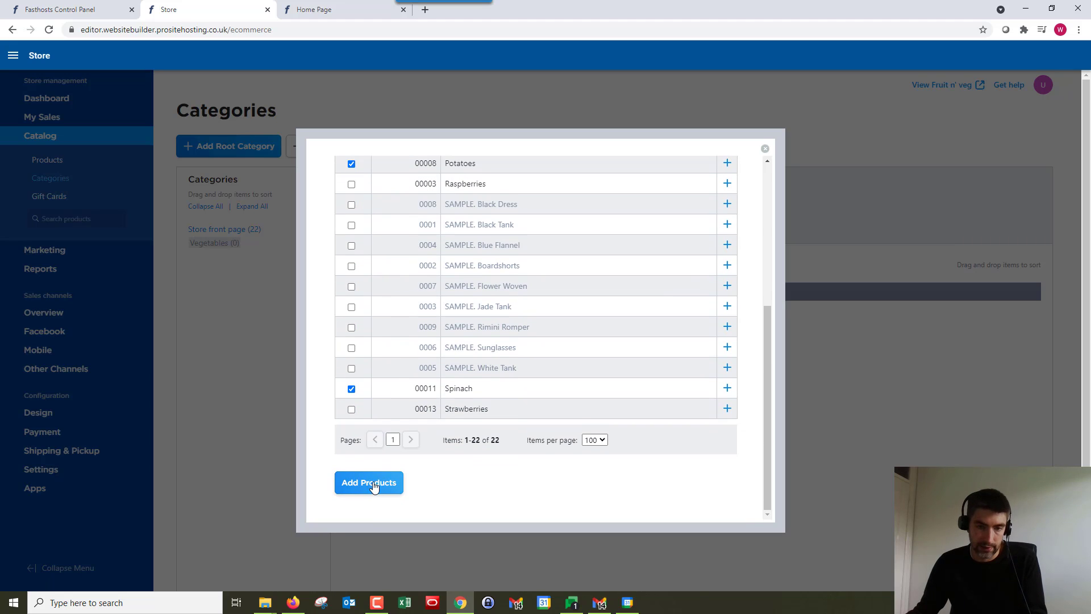
pyautogui.click(372, 486)
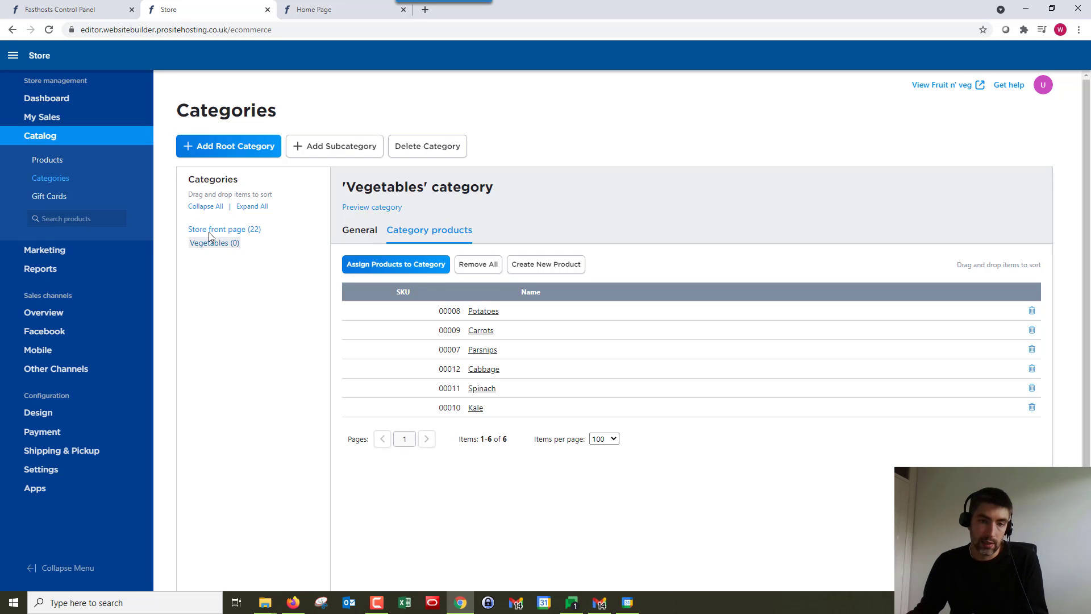
# Add a Root veg subcategory under Vegetables with Root-veg.jpg as its image and save it
pyautogui.click(318, 149)
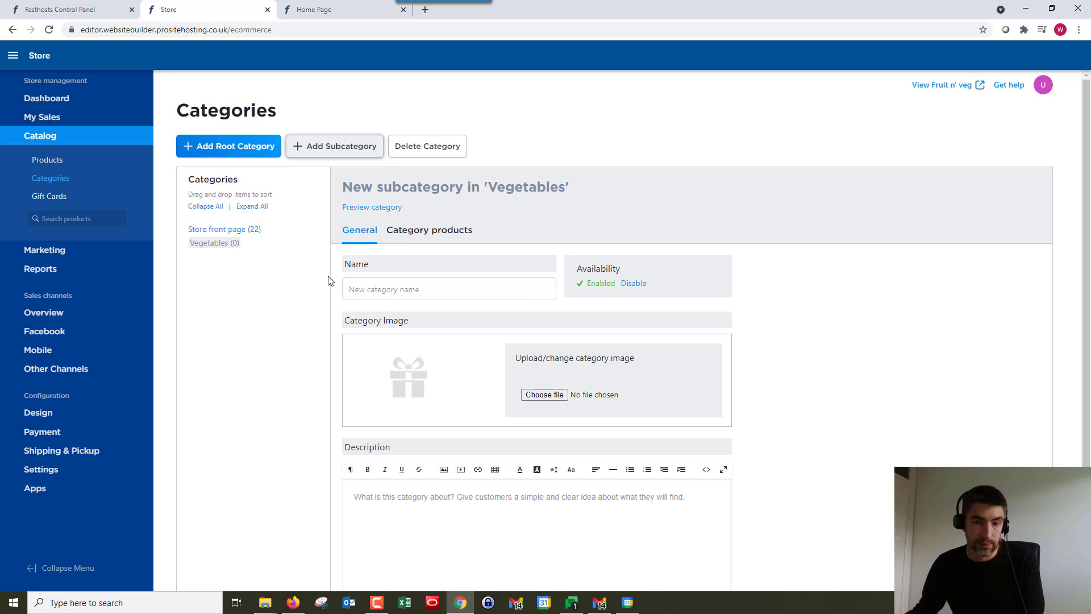
pyautogui.click(390, 291)
pyautogui.write('Root veg')
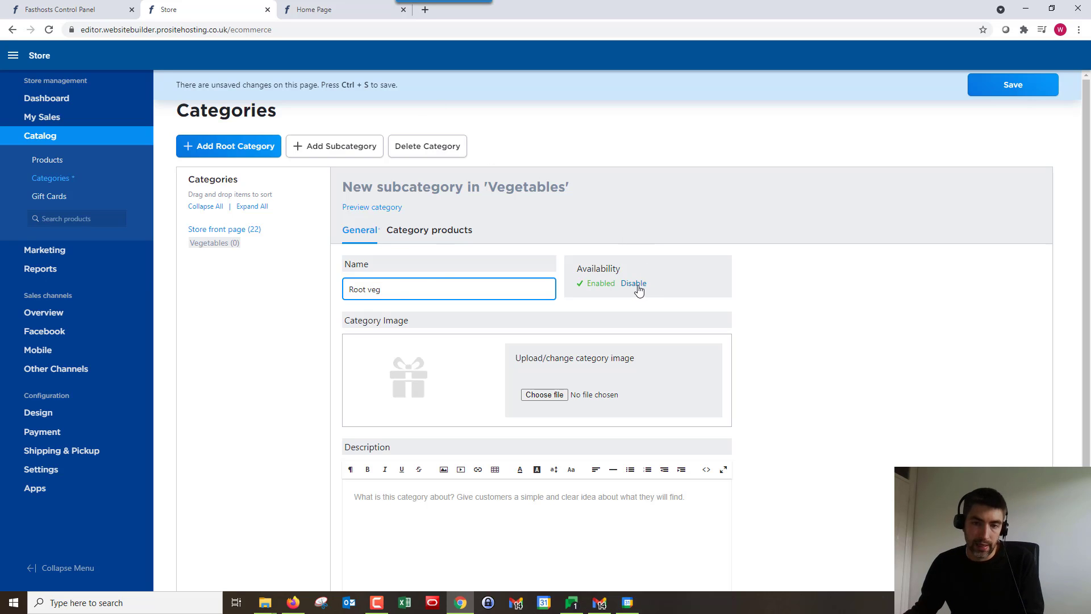
pyautogui.click(540, 395)
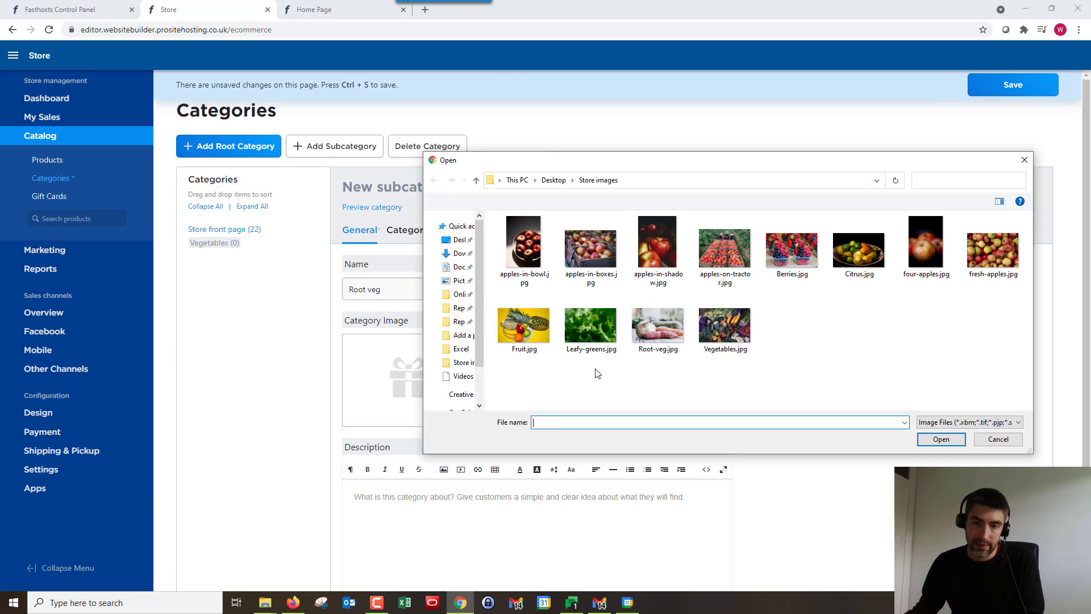
pyautogui.click(655, 332)
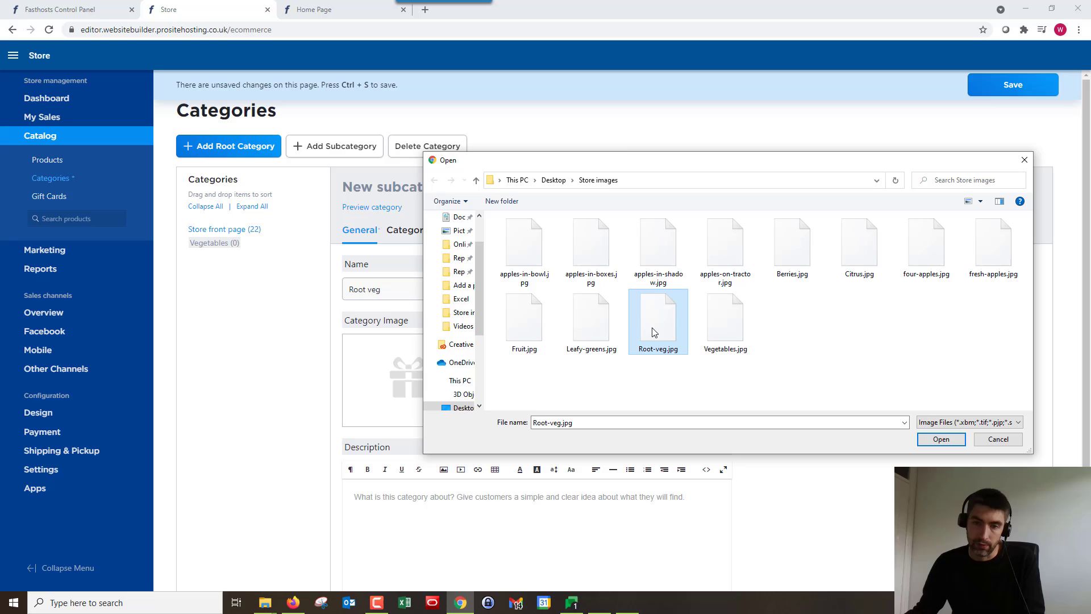
pyautogui.click(936, 441)
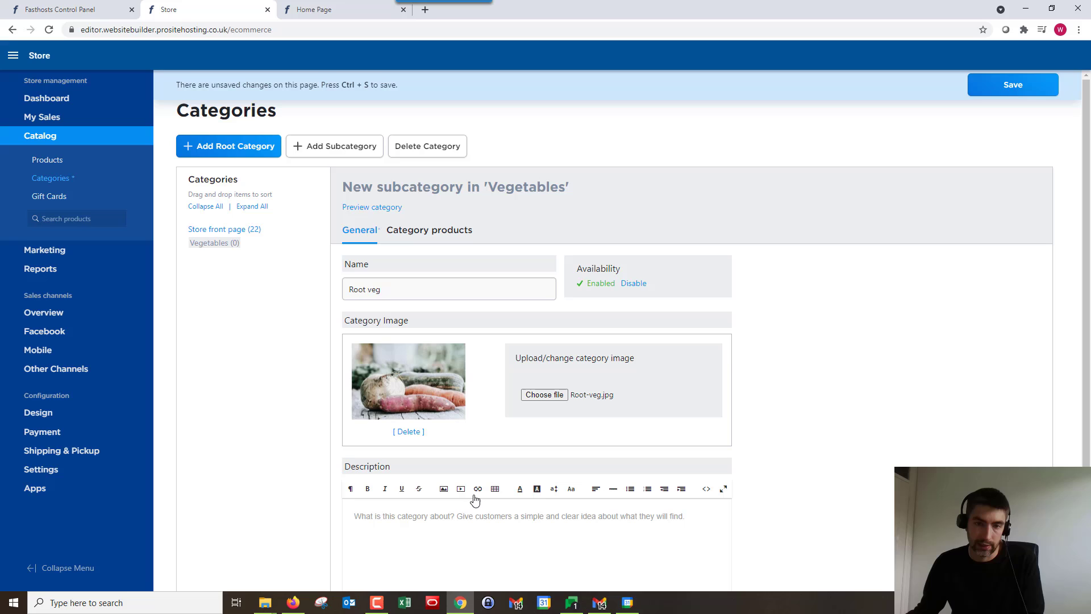
pyautogui.click(444, 235)
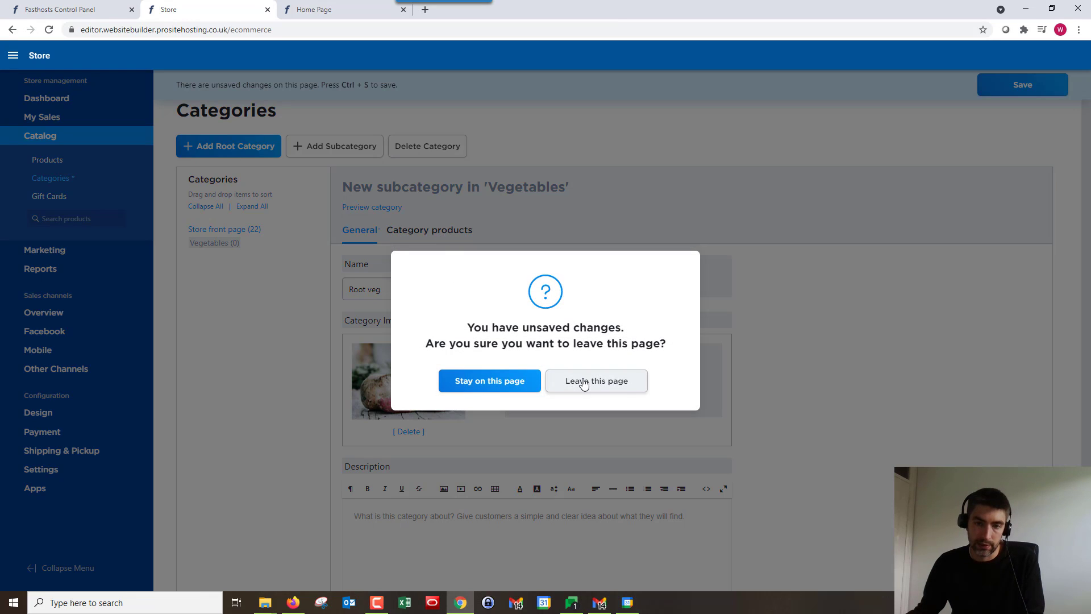
pyautogui.click(480, 381)
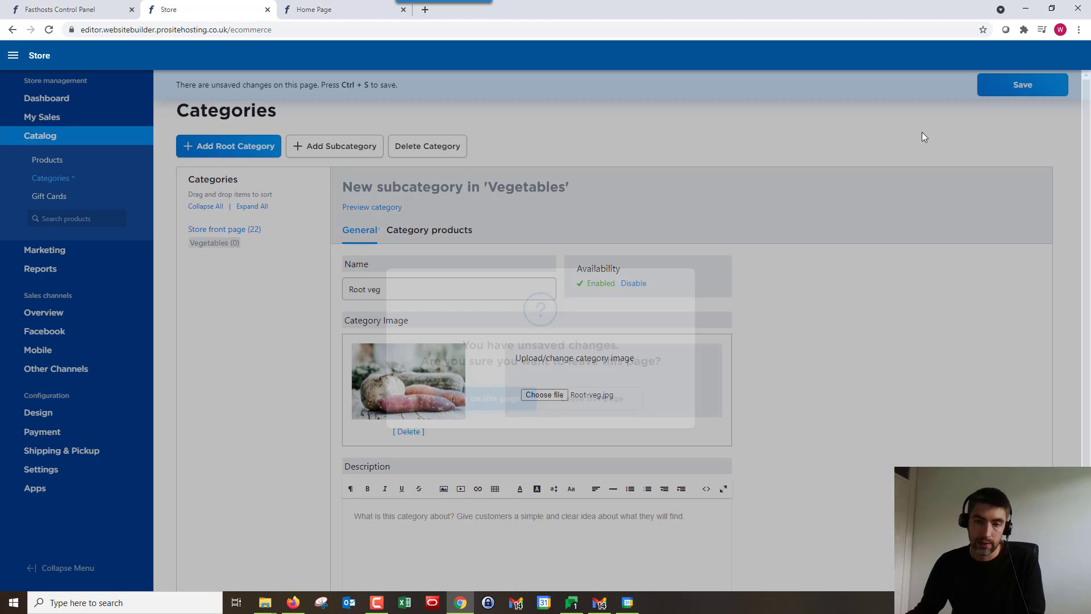
pyautogui.click(994, 91)
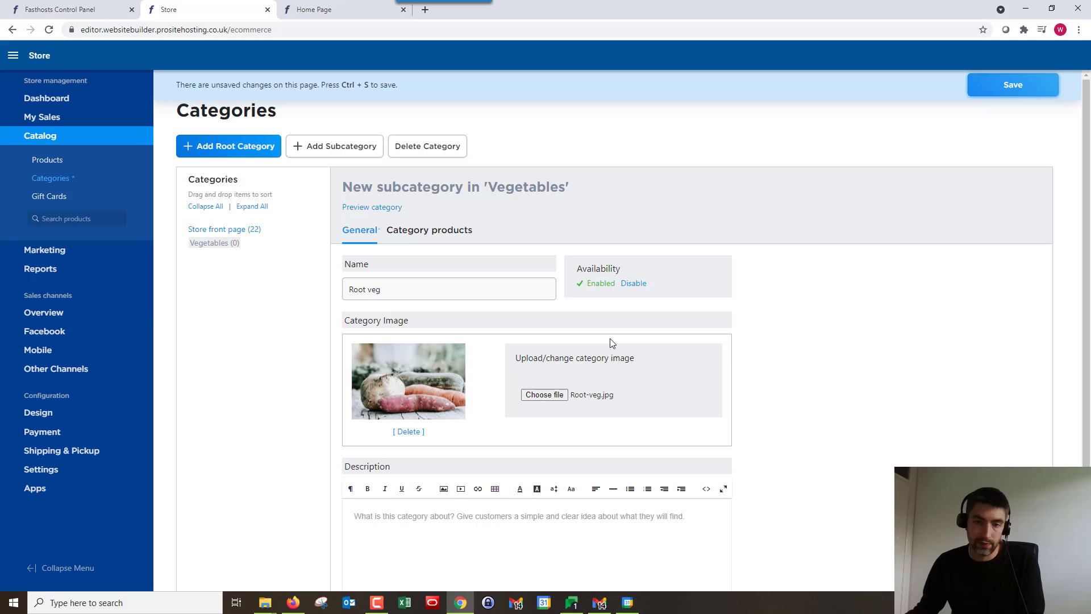
# Assign Carrots, Parsnips and Potatoes to the Root veg subcategory
pyautogui.click(426, 233)
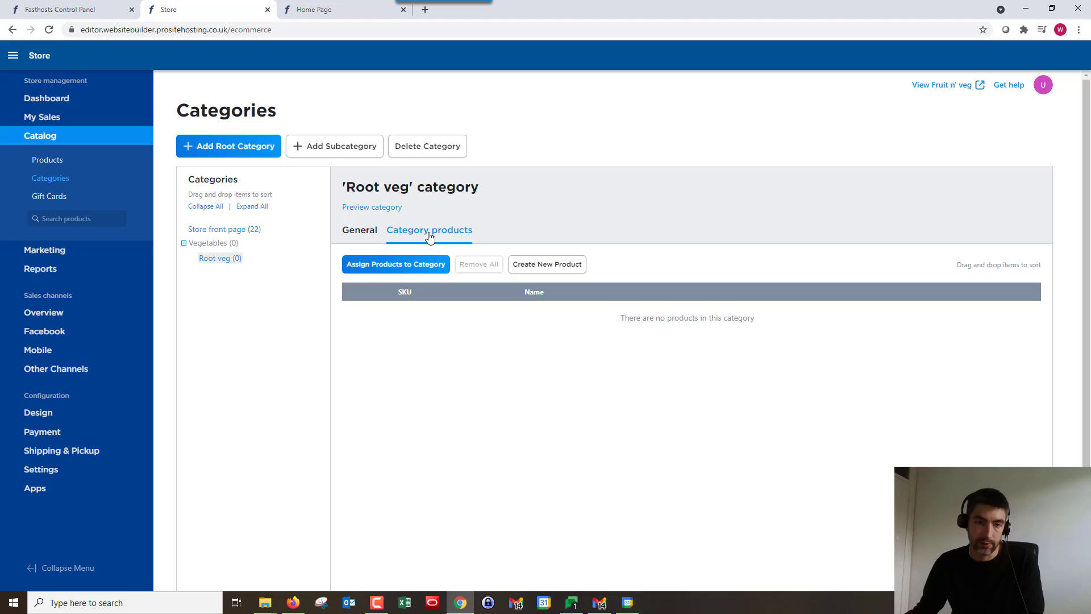
pyautogui.click(390, 268)
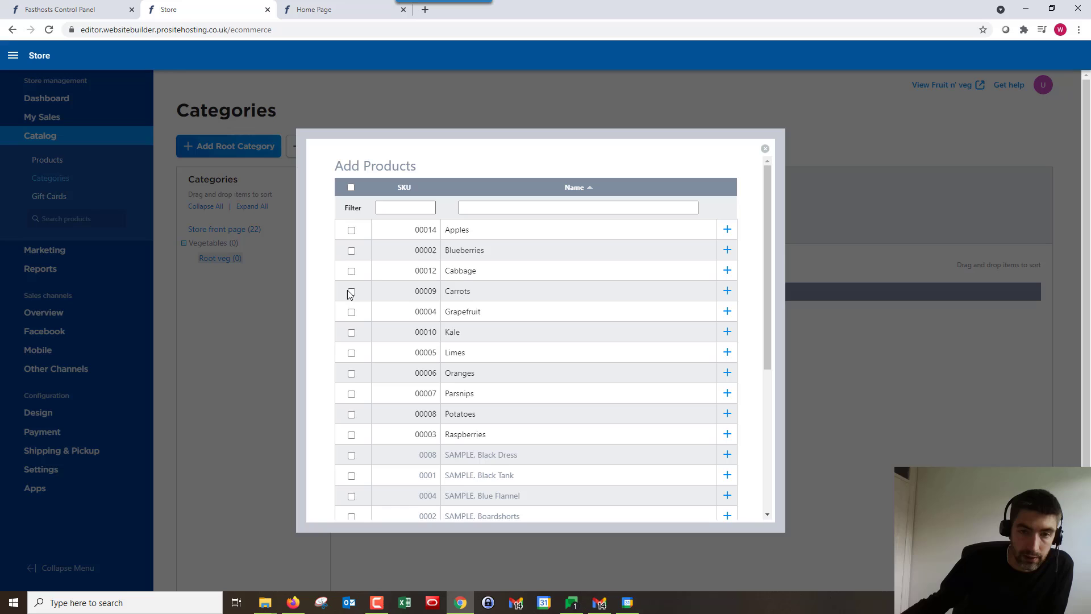
pyautogui.scroll(-2, 501, 287)
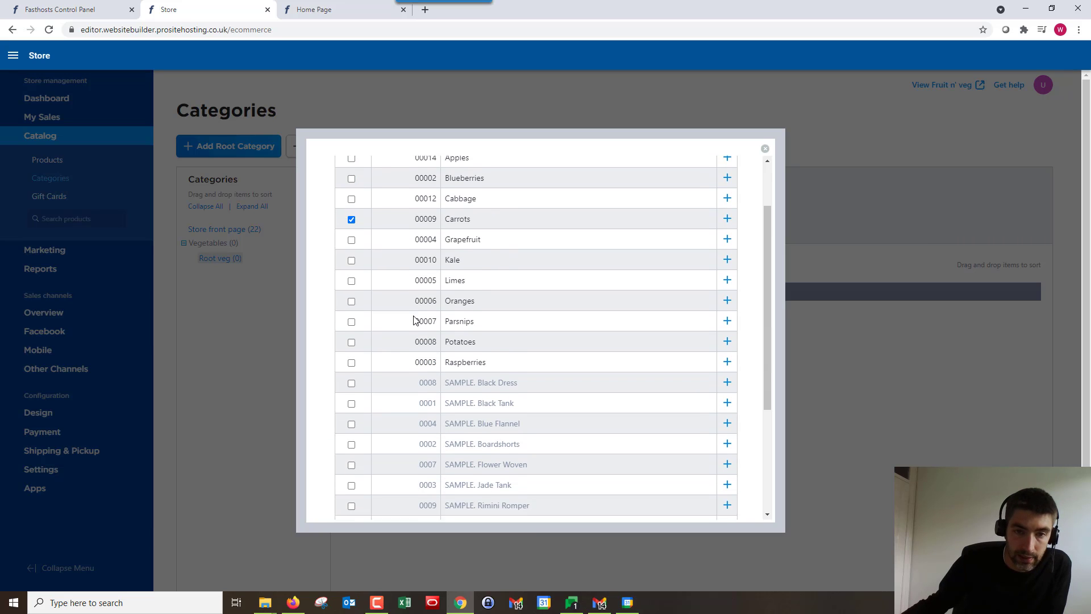
pyautogui.click(352, 280)
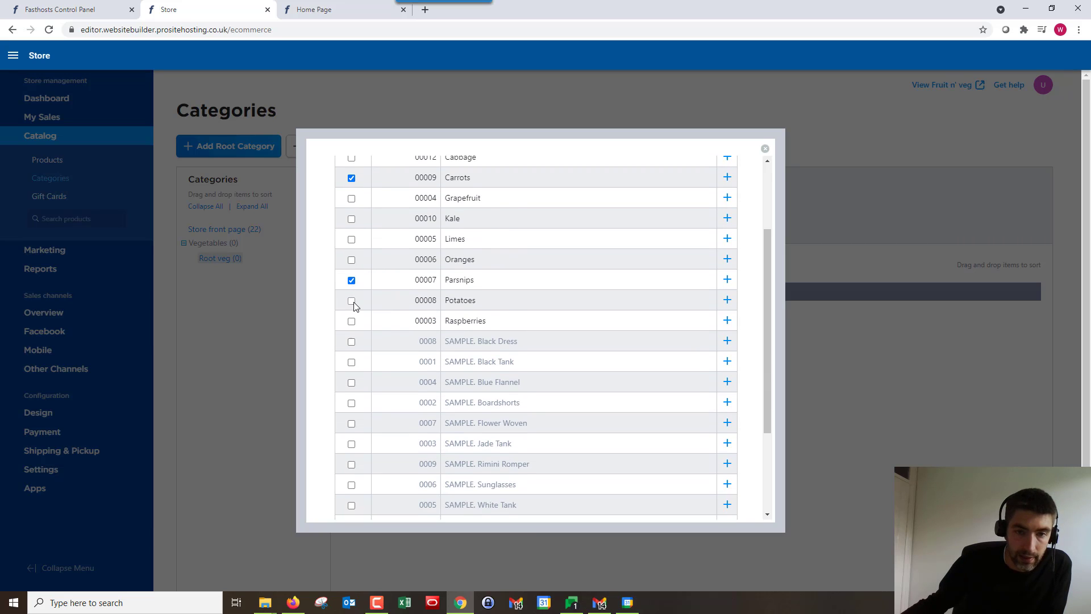
pyautogui.click(351, 301)
pyautogui.scroll(-3, 457, 321)
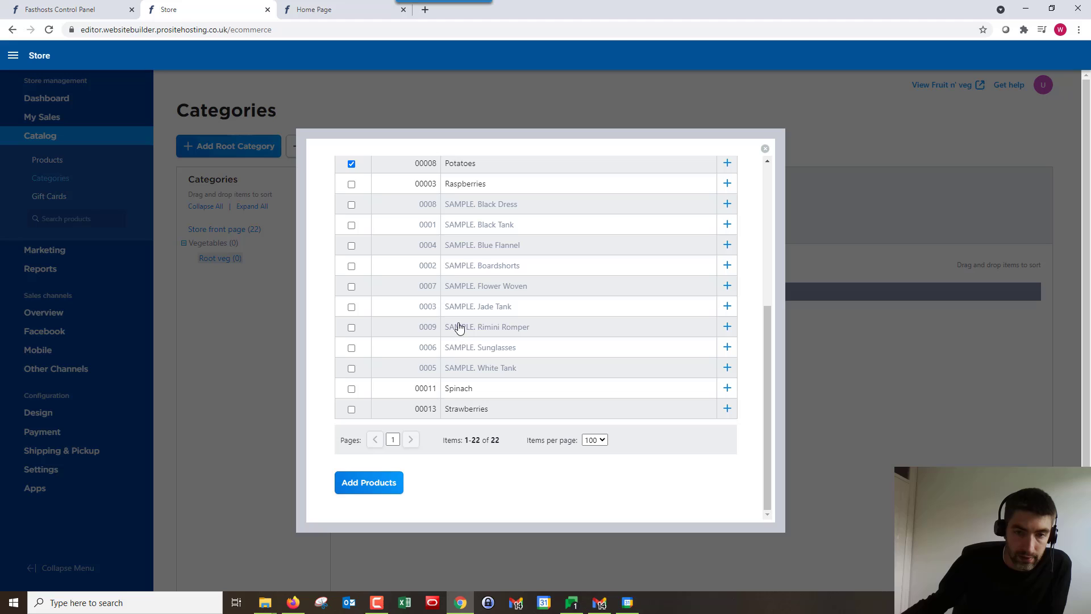
pyautogui.click(367, 482)
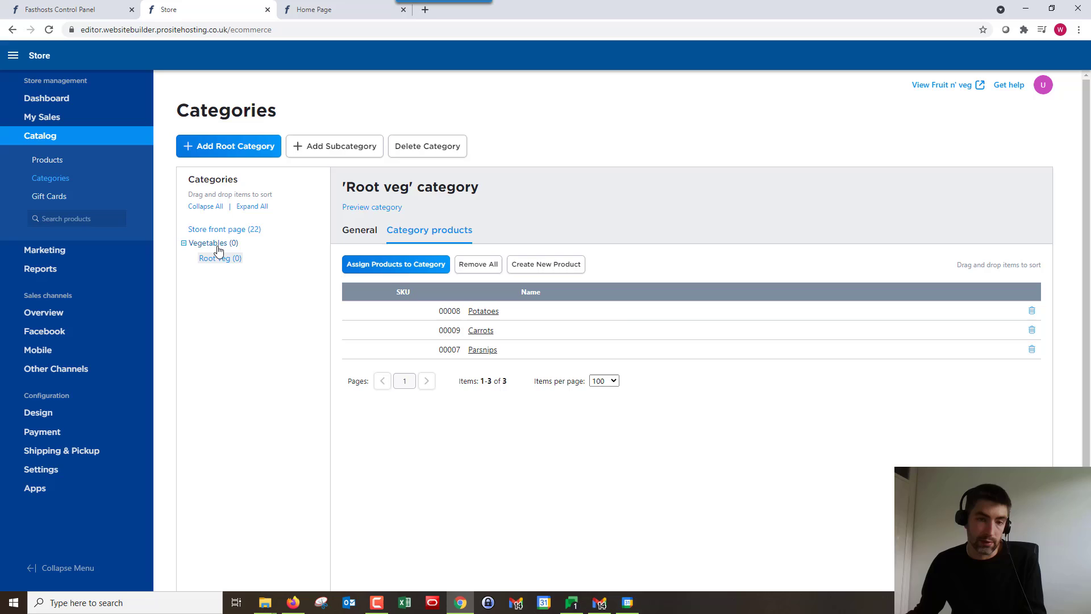
# Check the Vegetables and Root veg product lists, then return to Vegetables
pyautogui.click(218, 245)
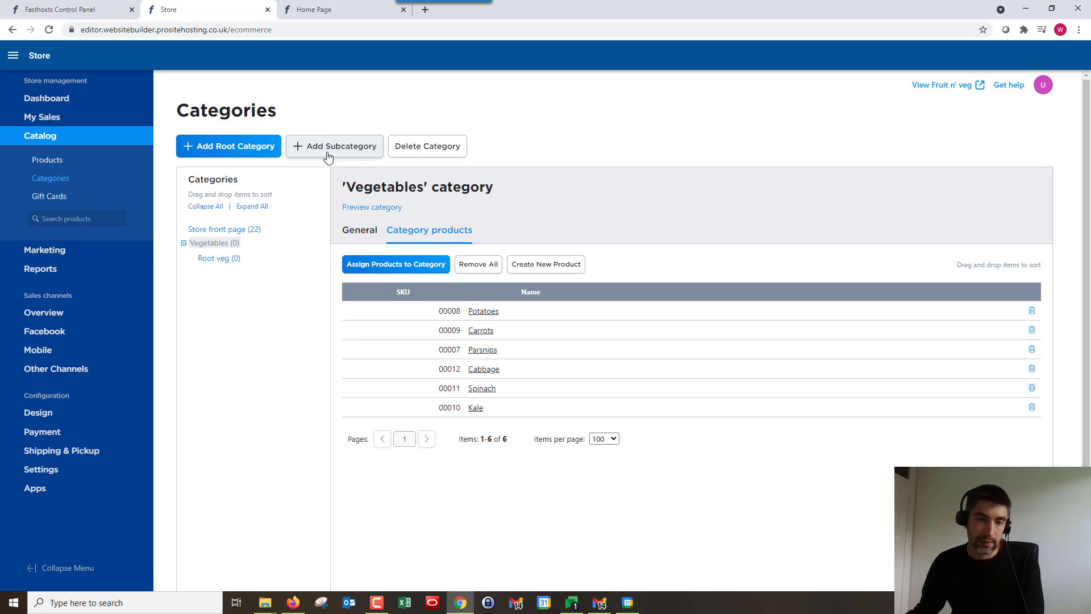
pyautogui.click(224, 260)
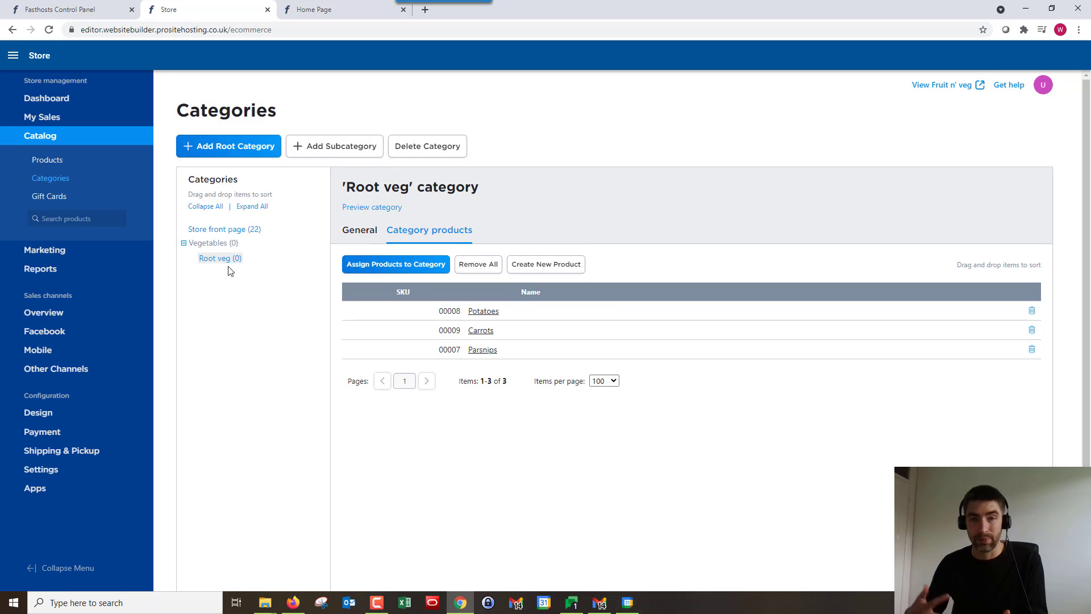
pyautogui.click(229, 243)
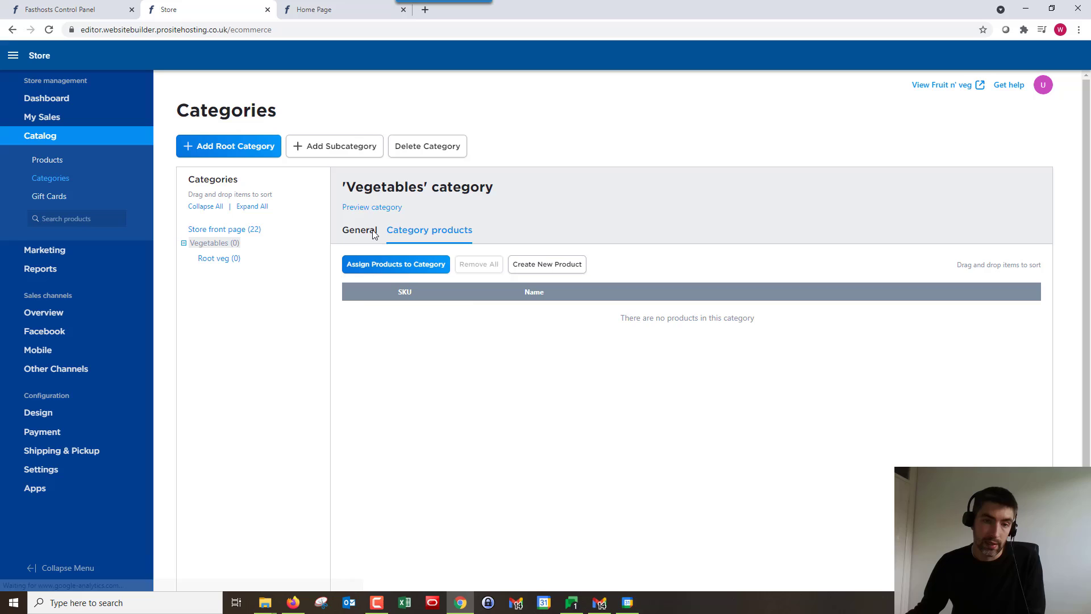
# Create a Leafy greens subcategory under Vegetables with Leafy-greens.jpg as its image and save it
pyautogui.click(358, 146)
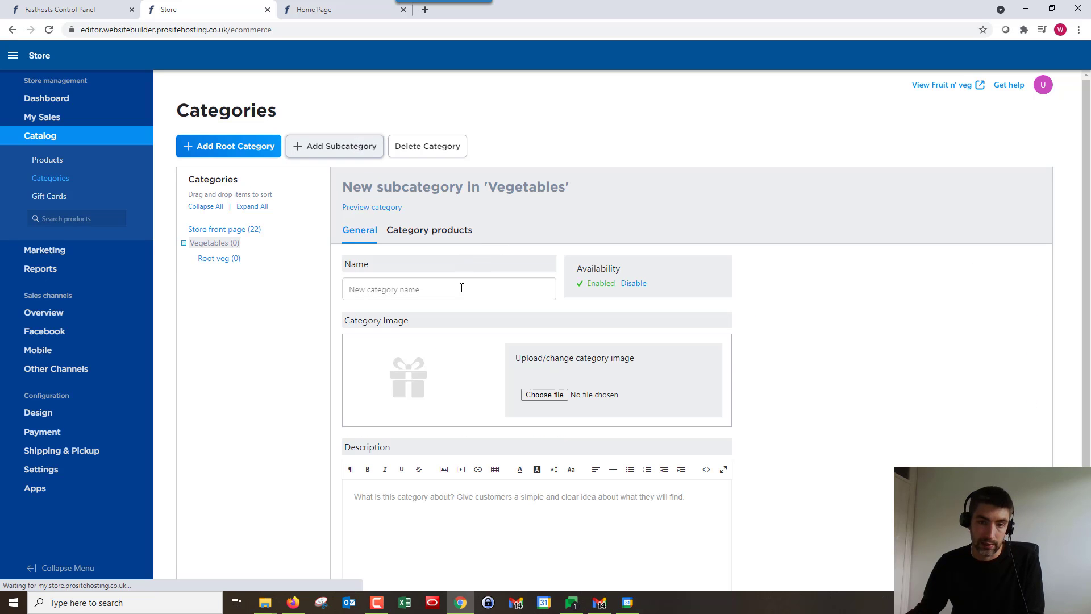
pyautogui.click(462, 288)
pyautogui.write('Leafy greens')
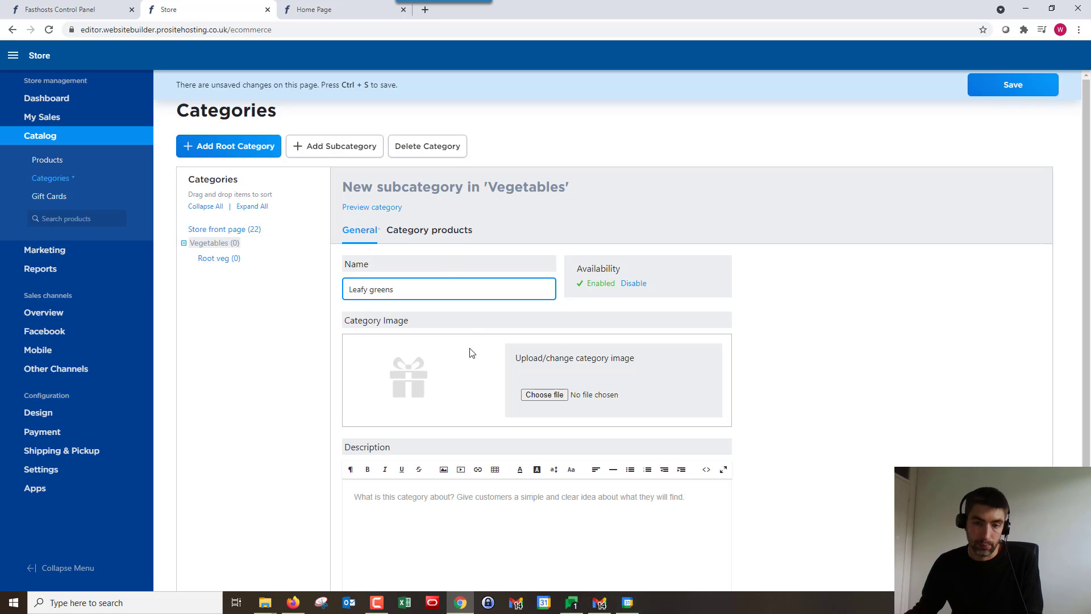
pyautogui.click(554, 394)
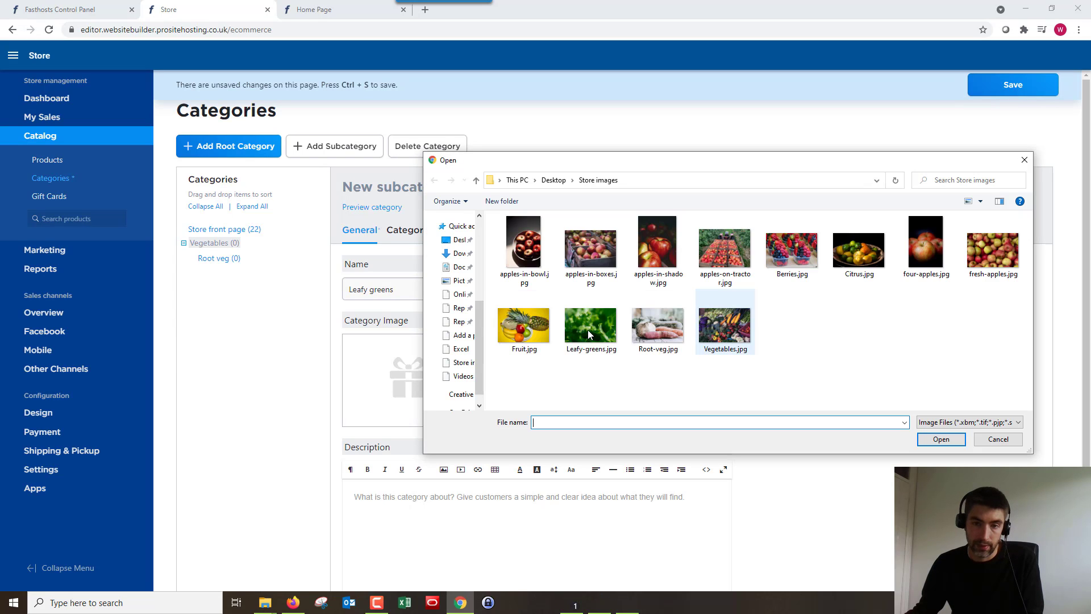
pyautogui.click(591, 318)
pyautogui.click(939, 440)
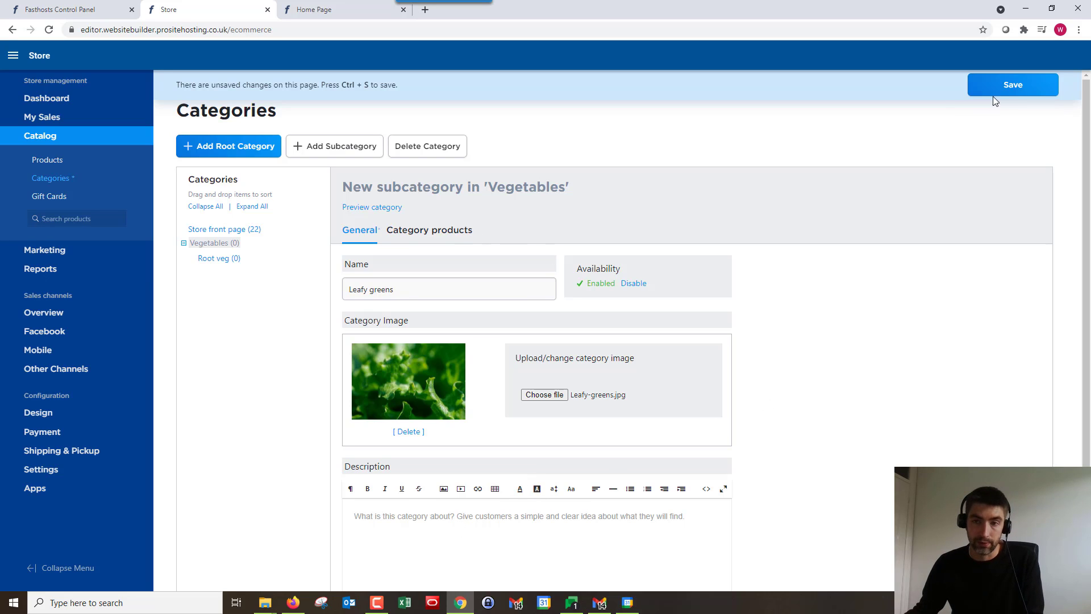
pyautogui.click(1009, 89)
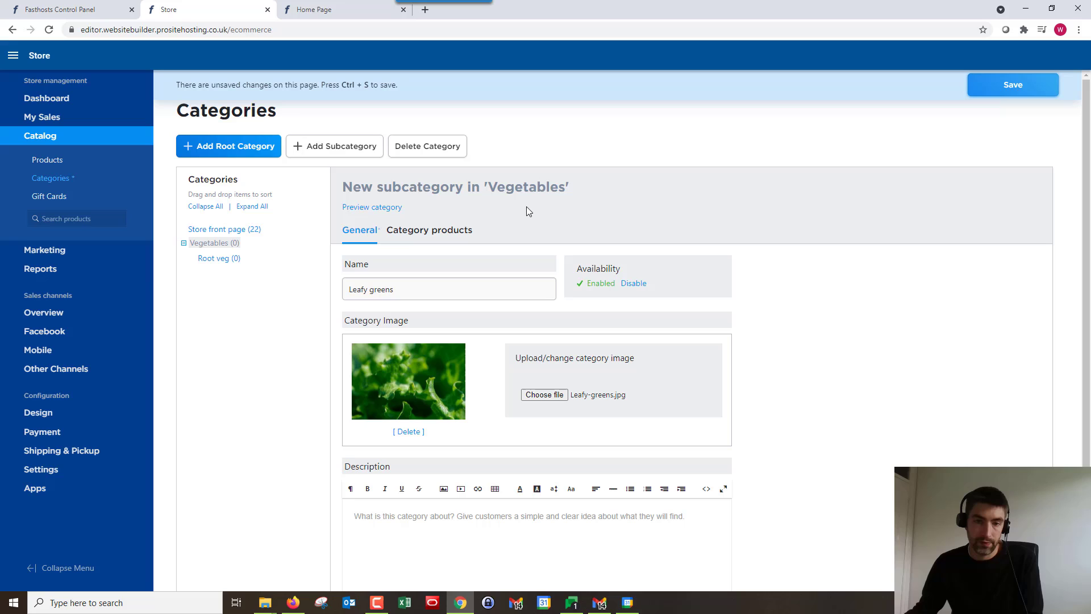
# Assign Cabbage, Kale and Spinach to the Leafy greens subcategory
pyautogui.click(431, 235)
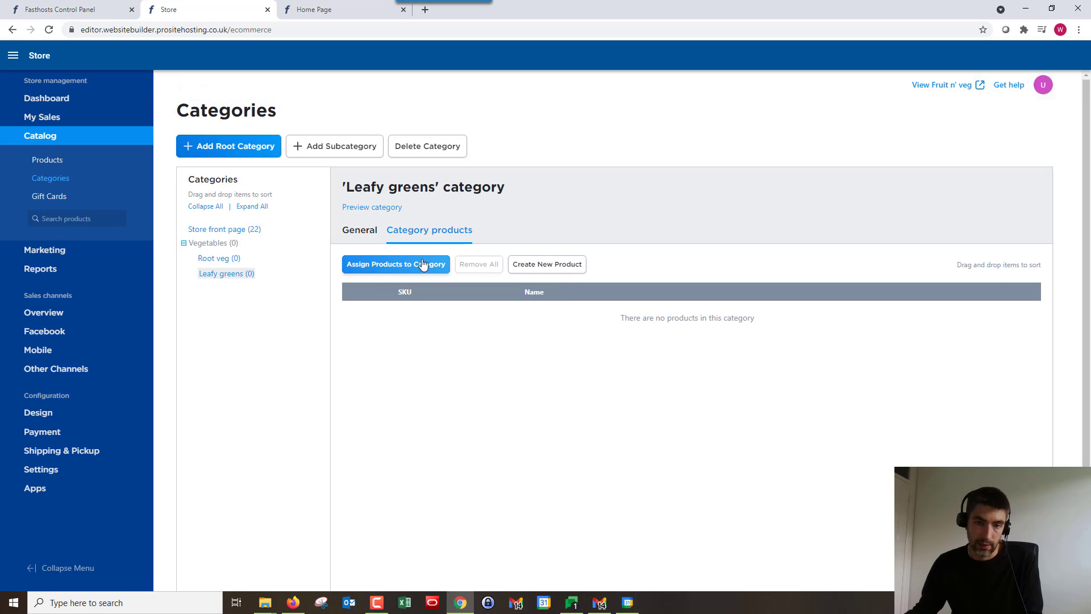
pyautogui.click(400, 267)
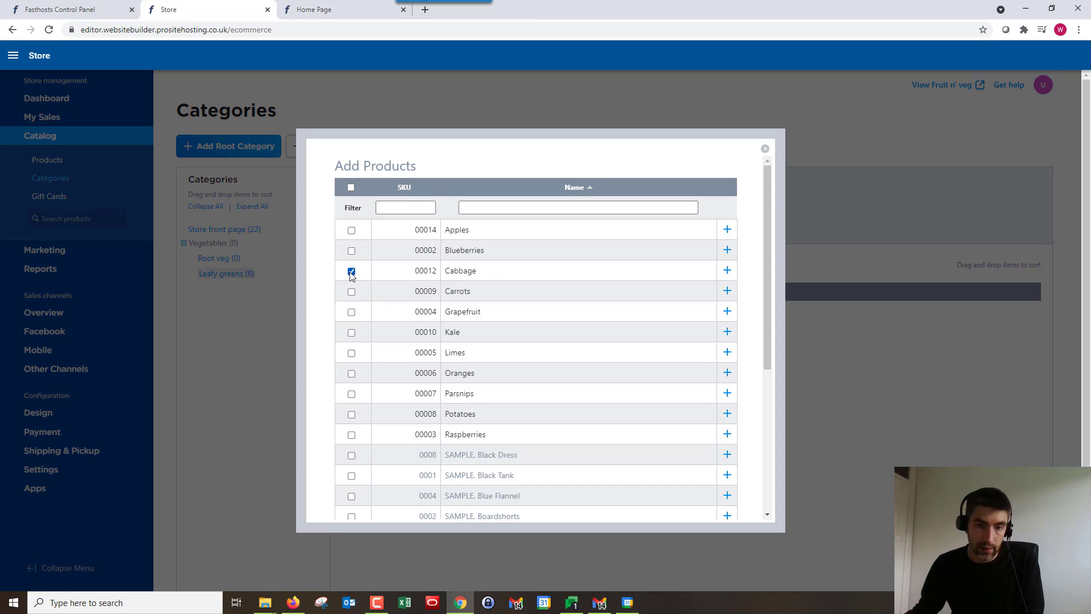
pyautogui.scroll(-1, 383, 279)
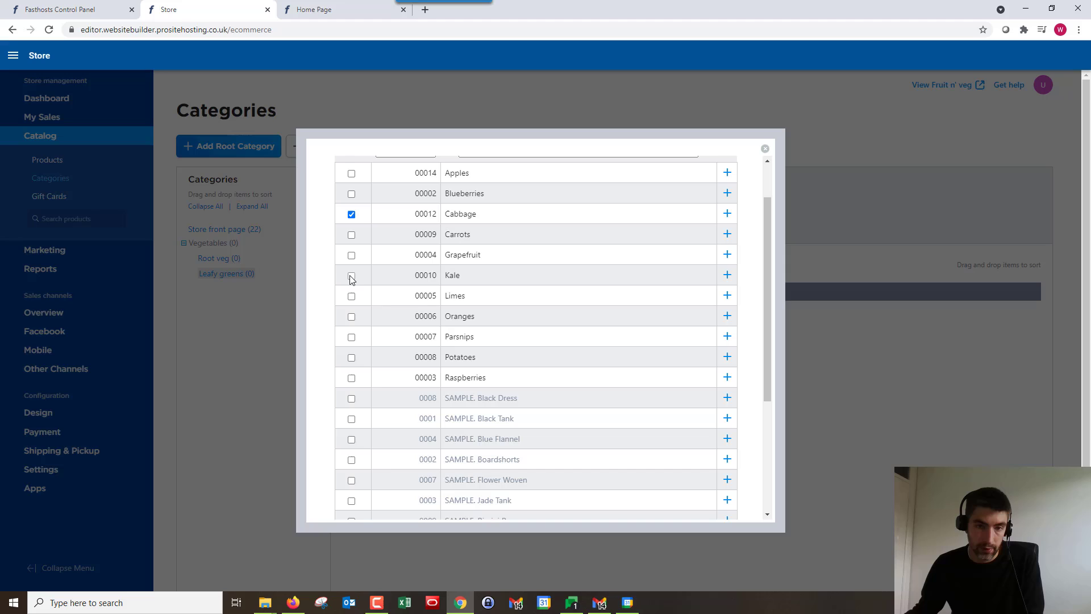
pyautogui.scroll(-3, 358, 332)
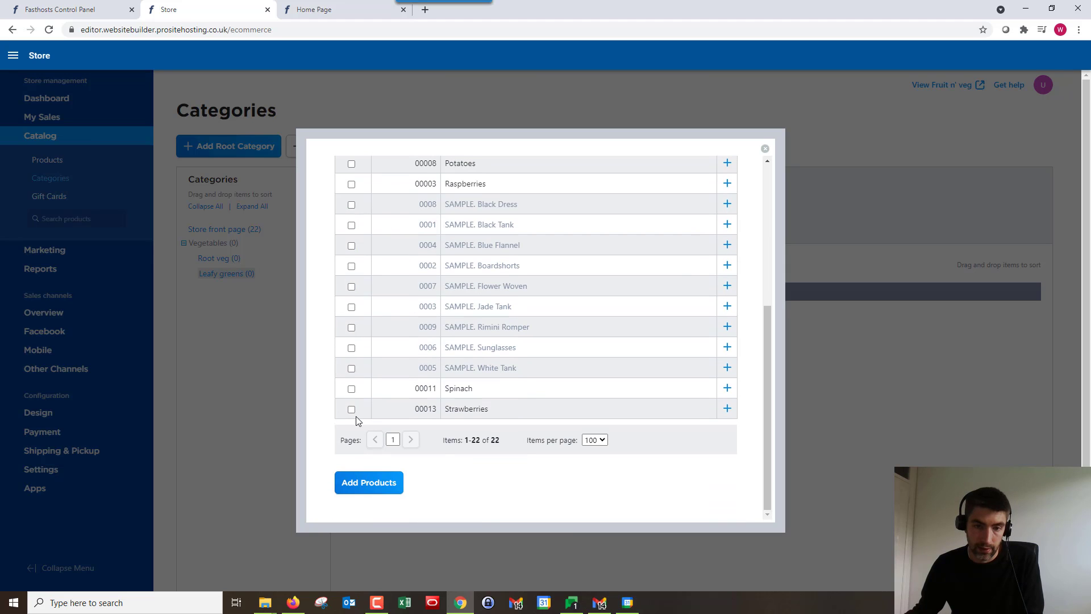
pyautogui.click(358, 489)
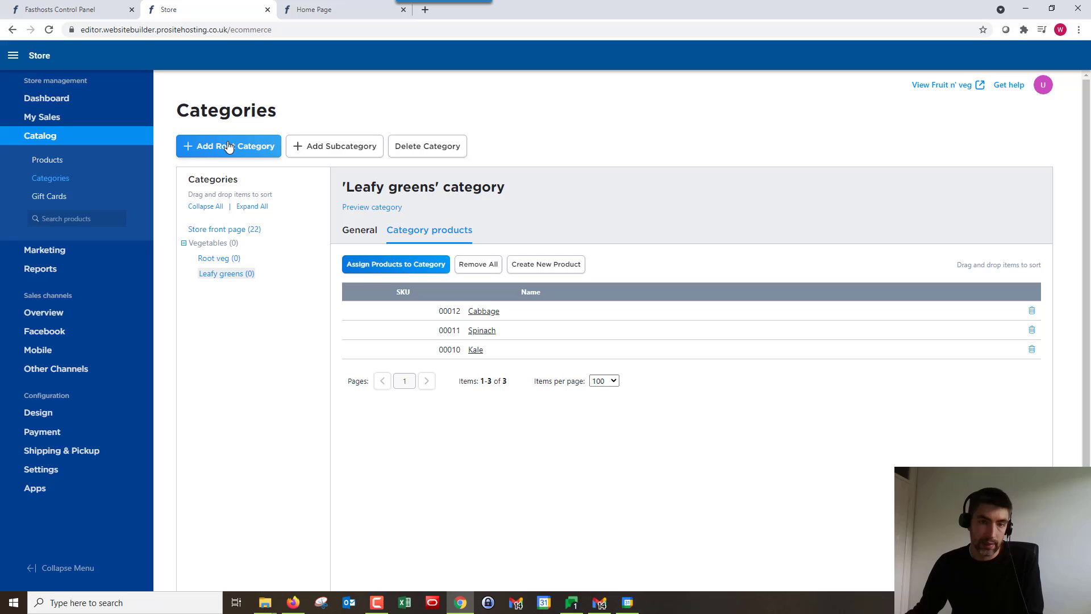
# Create and save a root category named Fruit with Fruit.jpg as its image
pyautogui.click(213, 230)
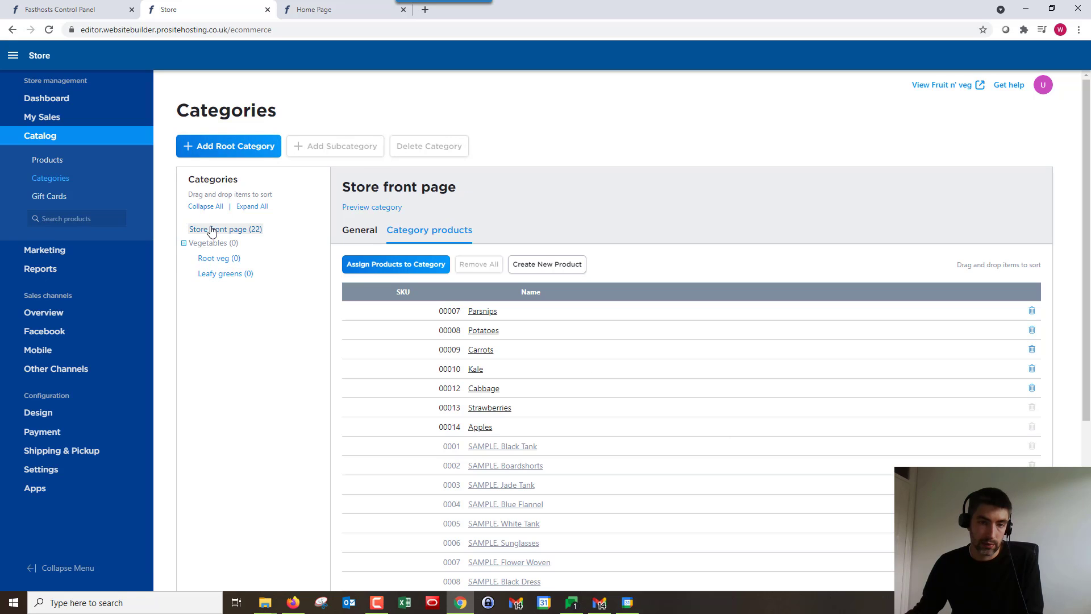
pyautogui.click(226, 149)
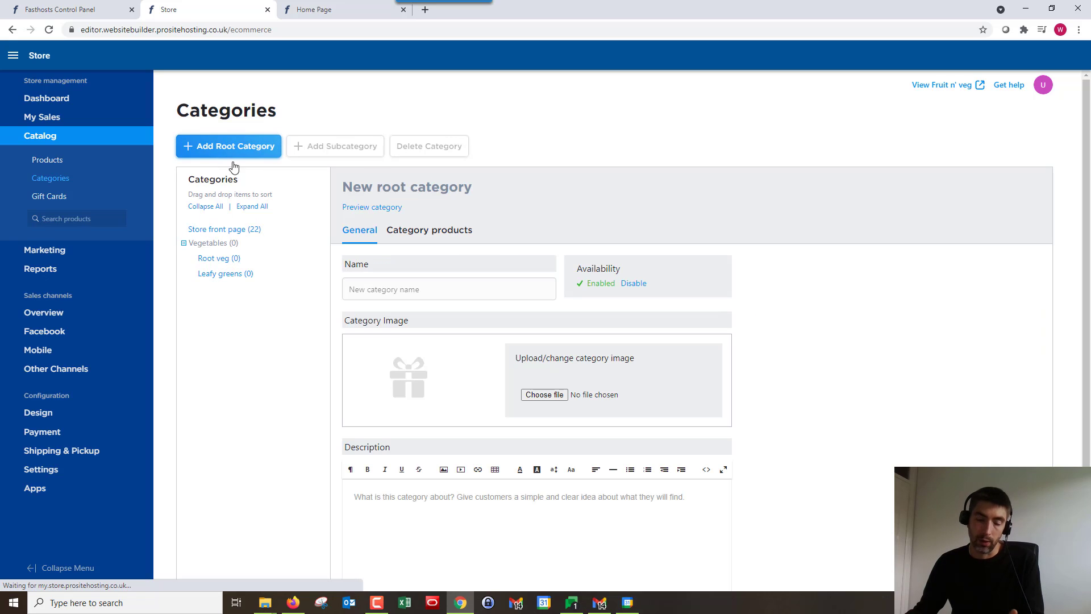
pyautogui.click(407, 290)
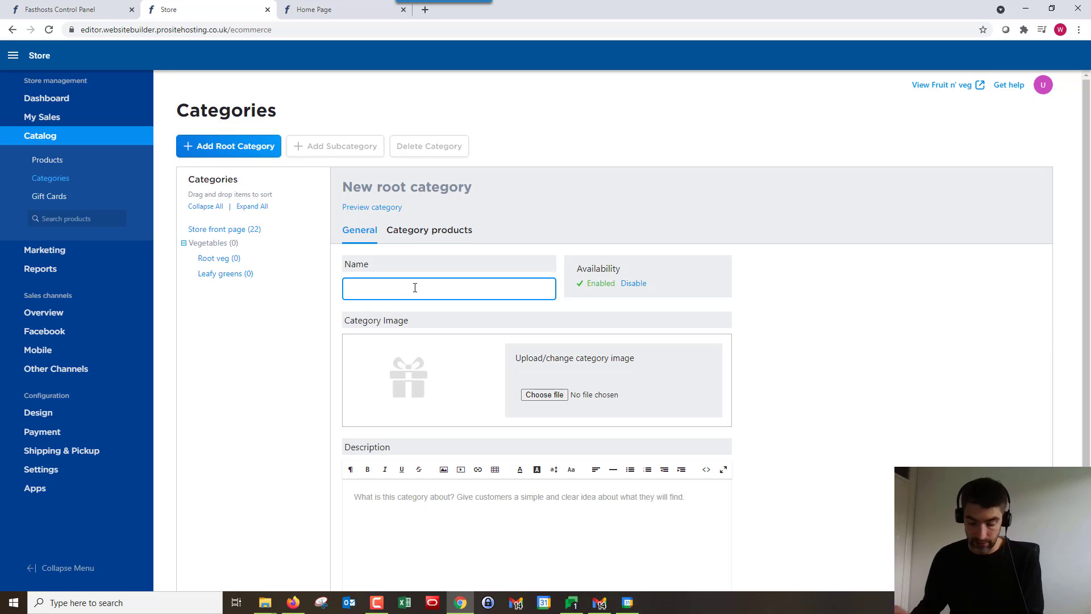
pyautogui.write('Fruit')
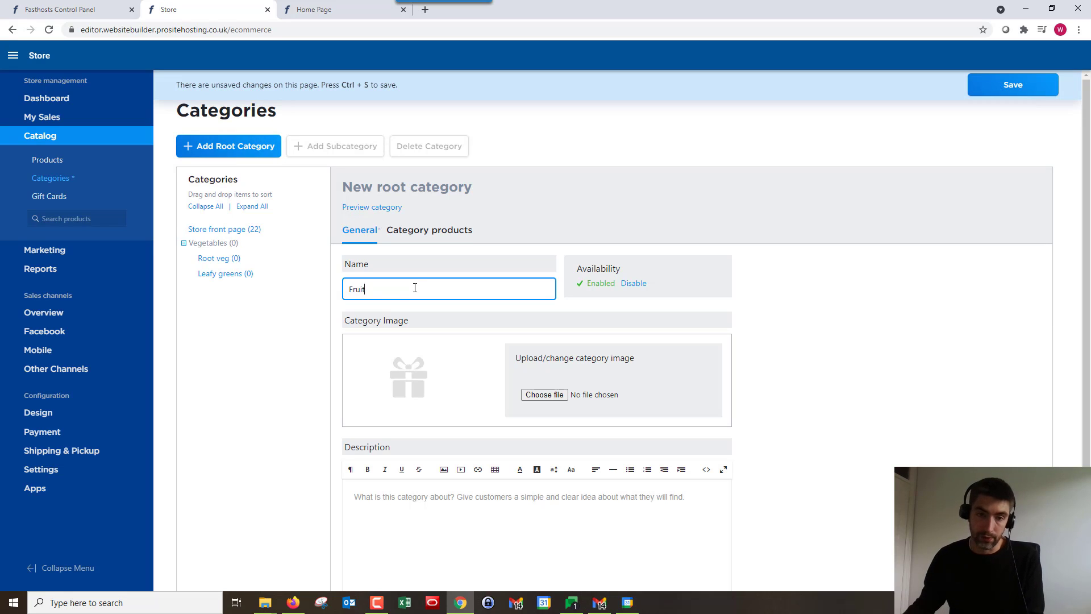
pyautogui.click(537, 395)
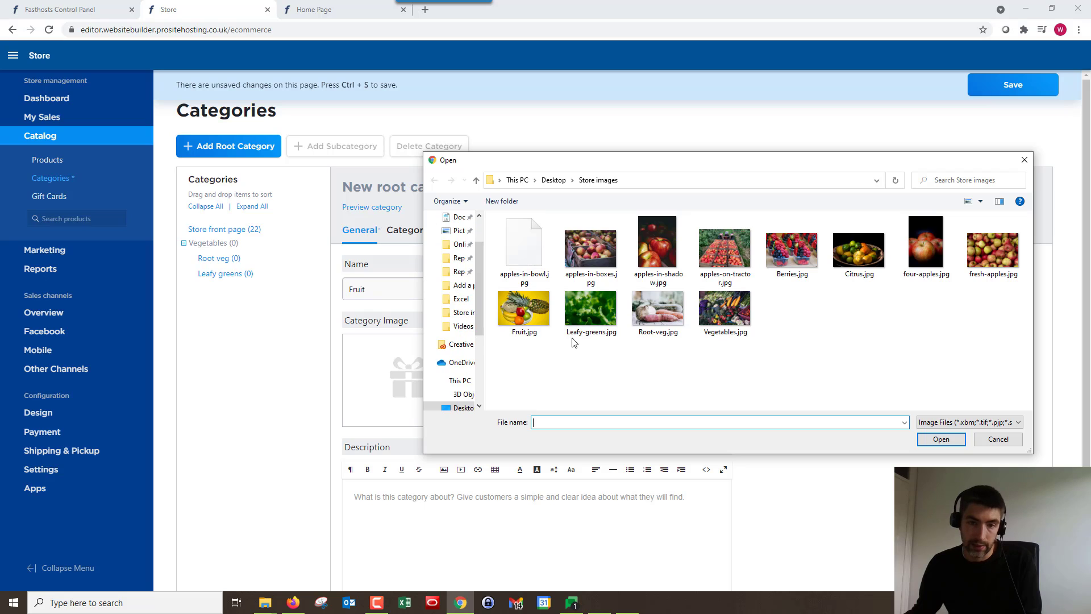
pyautogui.click(524, 309)
pyautogui.click(939, 439)
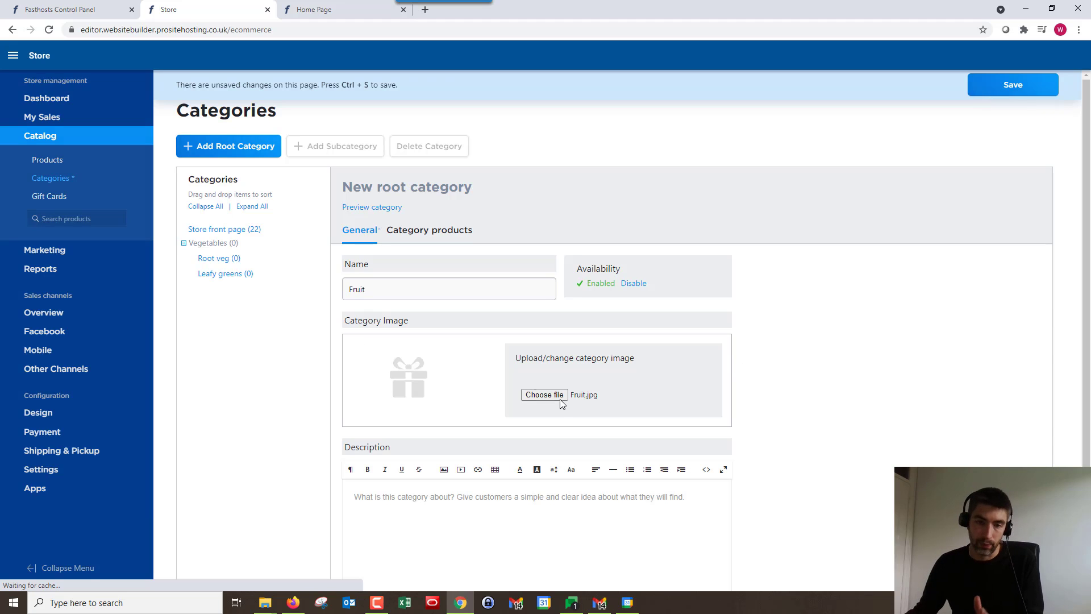
pyautogui.hotkey('ctrl', 's')
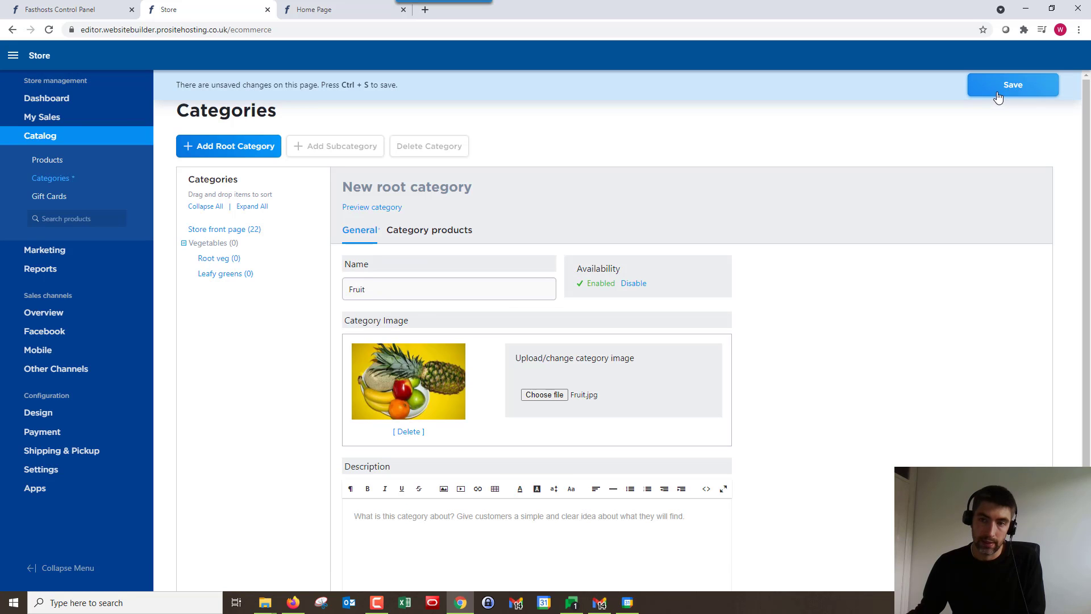
pyautogui.click(215, 244)
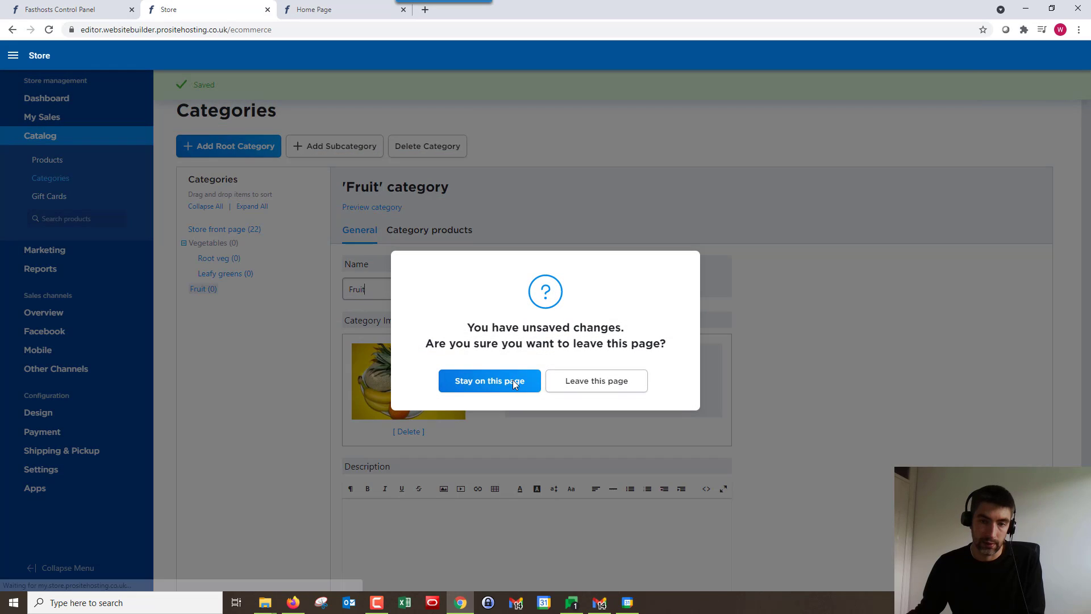
# Stay on the page, then reopen the Vegetables category and save it as Enabled with 'All the veg.'
pyautogui.click(485, 386)
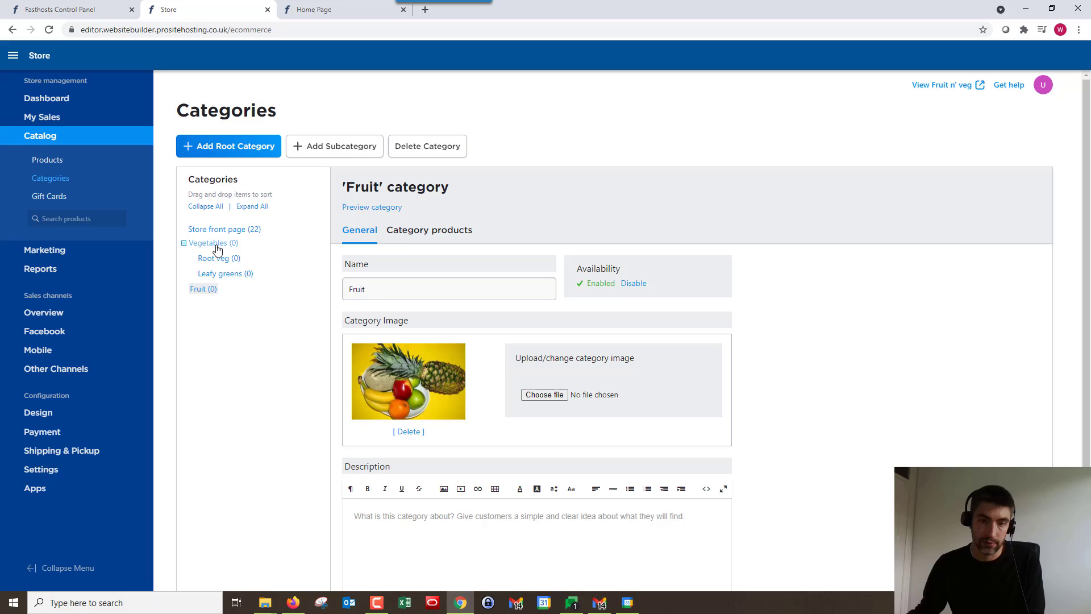
pyautogui.click(216, 246)
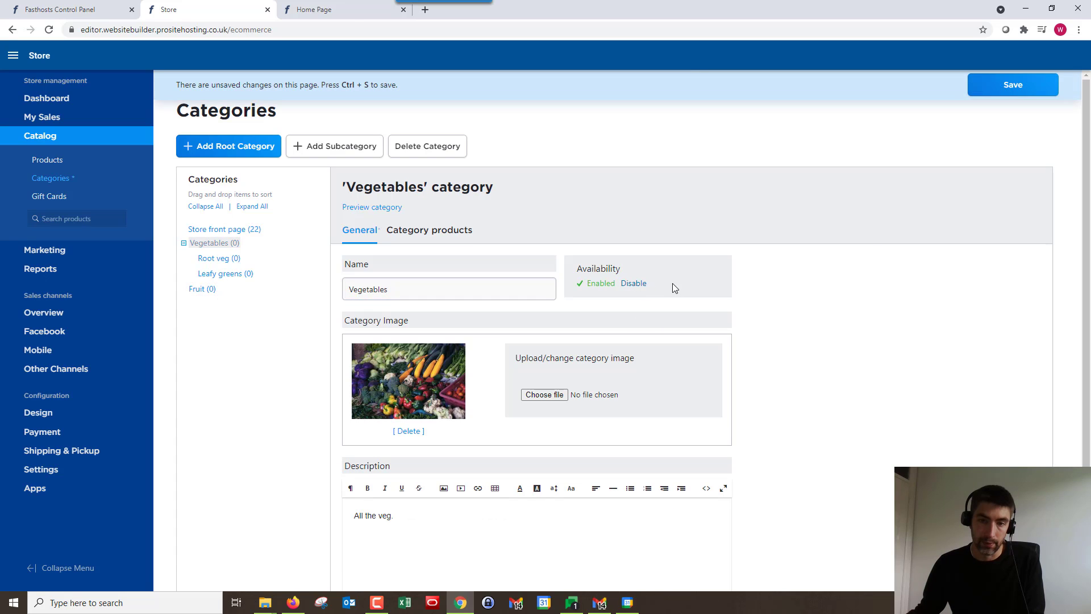
pyautogui.click(1009, 98)
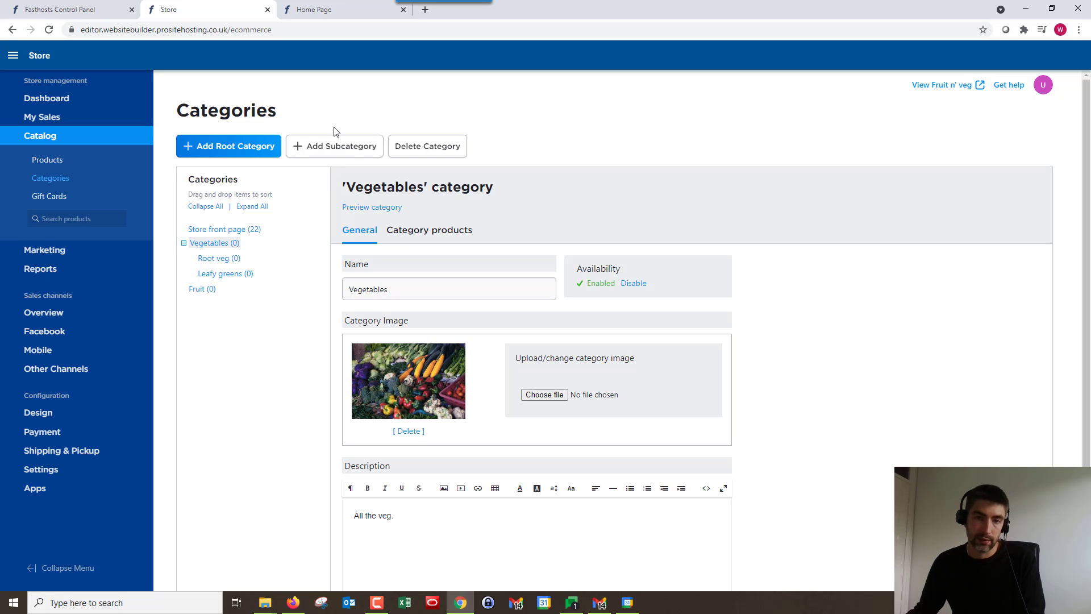
# Reload the live store's home page to pick up the catalog changes
pyautogui.click(325, 8)
pyautogui.scroll(-4, 121, 312)
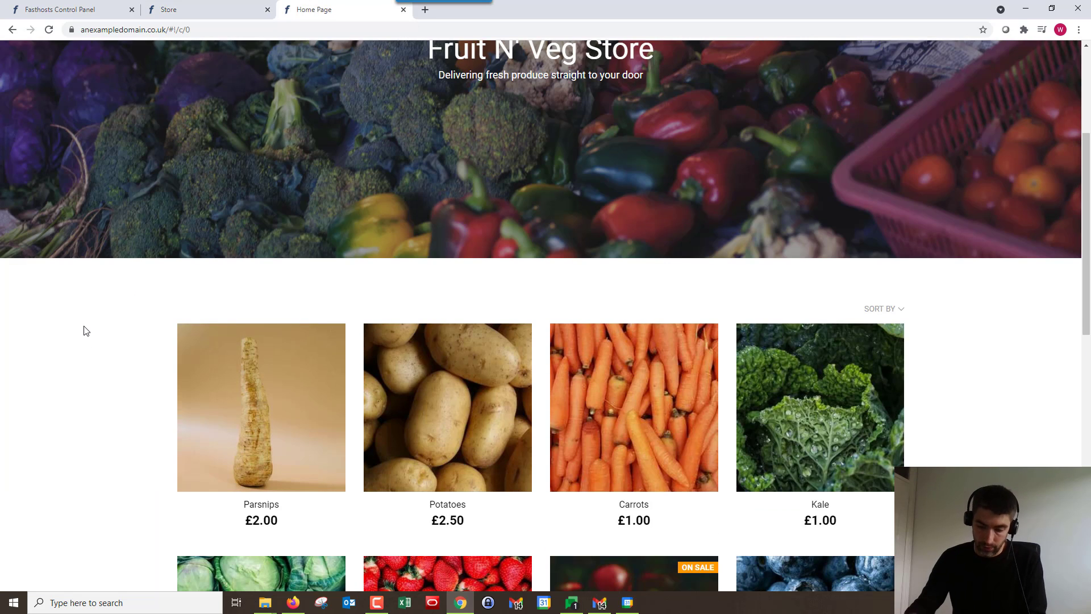
pyautogui.press('F5')
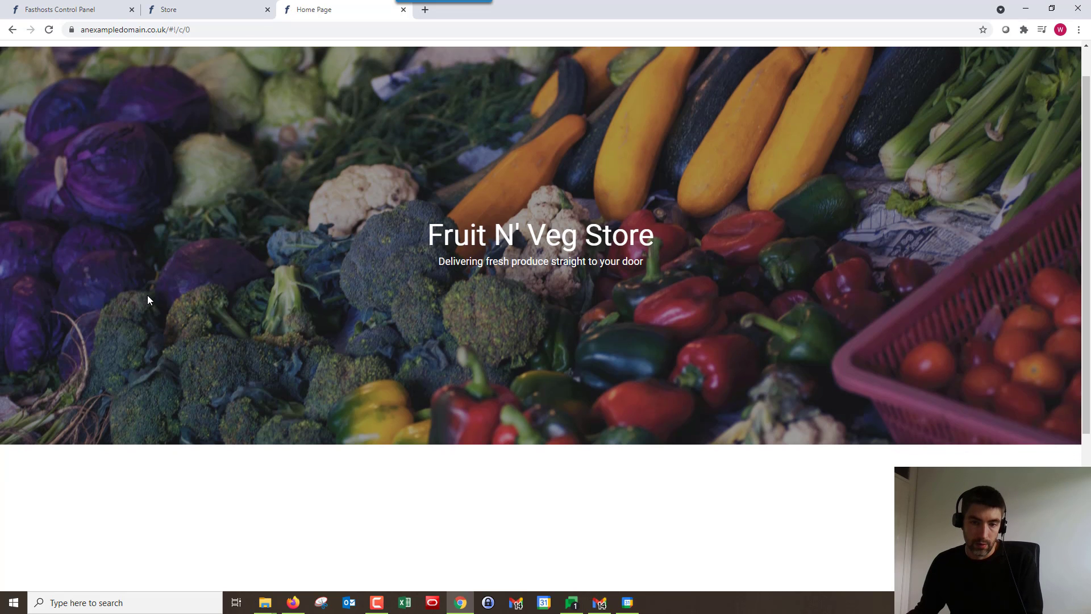
pyautogui.scroll(-5, 148, 295)
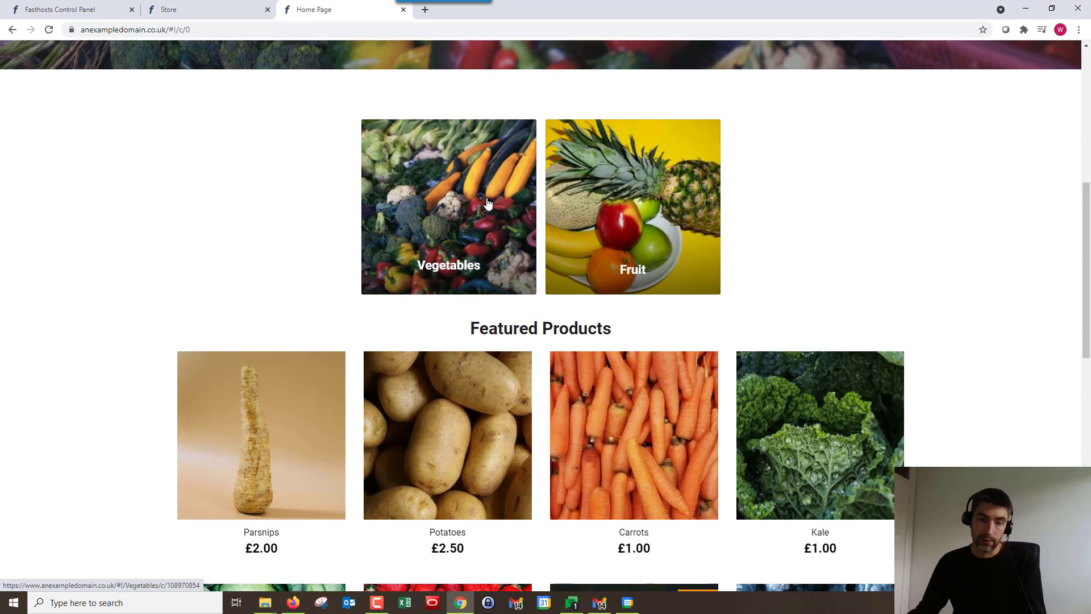
# Open the Vegetables category to view Root veg, Leafy greens and the six products
pyautogui.click(465, 215)
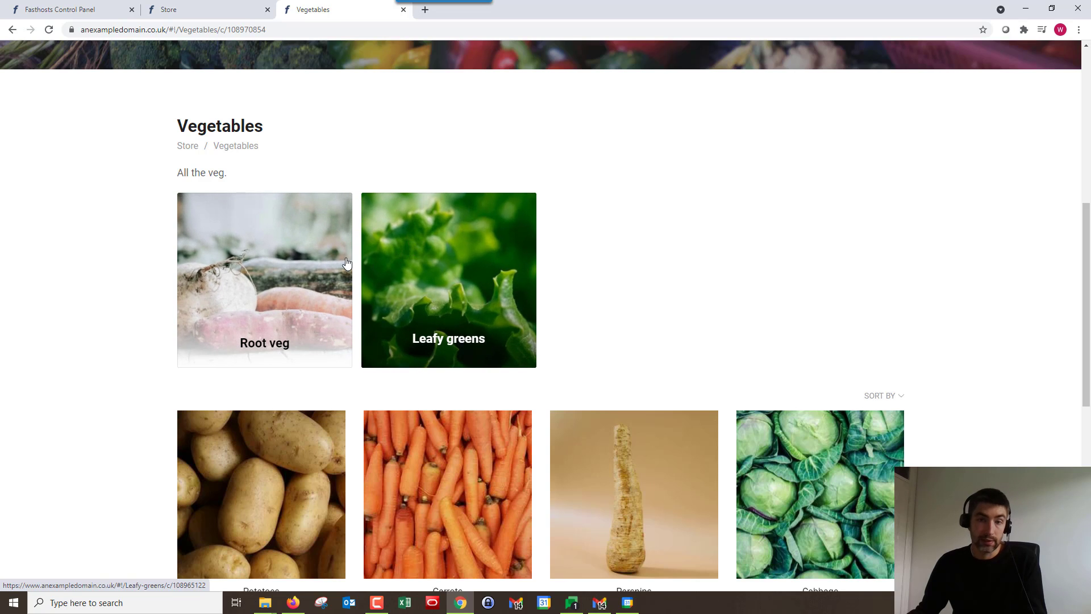
pyautogui.scroll(-2, 112, 310)
pyautogui.scroll(-3, 604, 488)
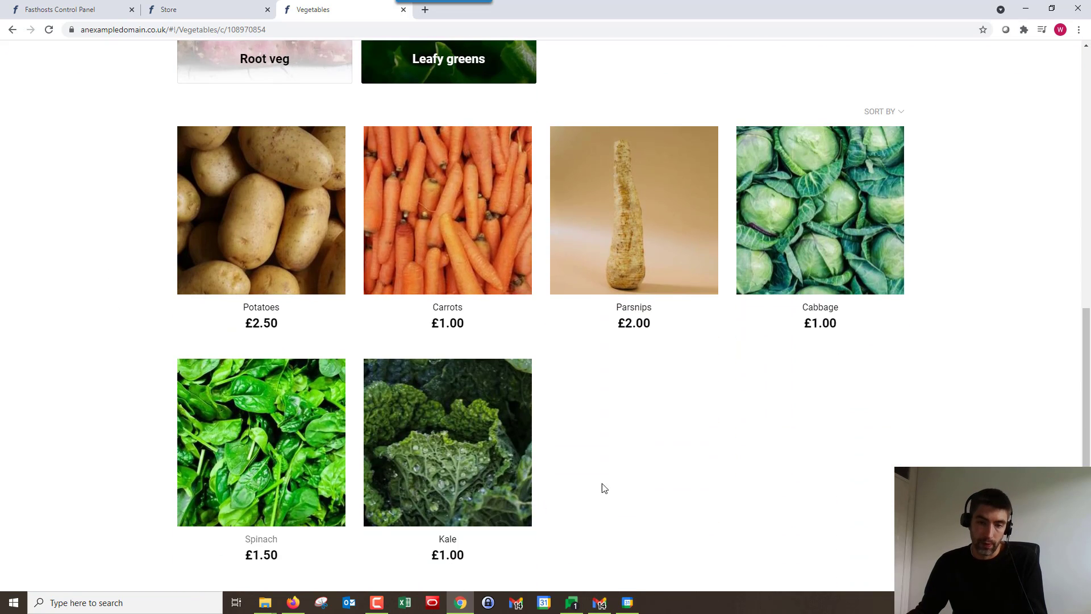
pyautogui.scroll(7, 348, 390)
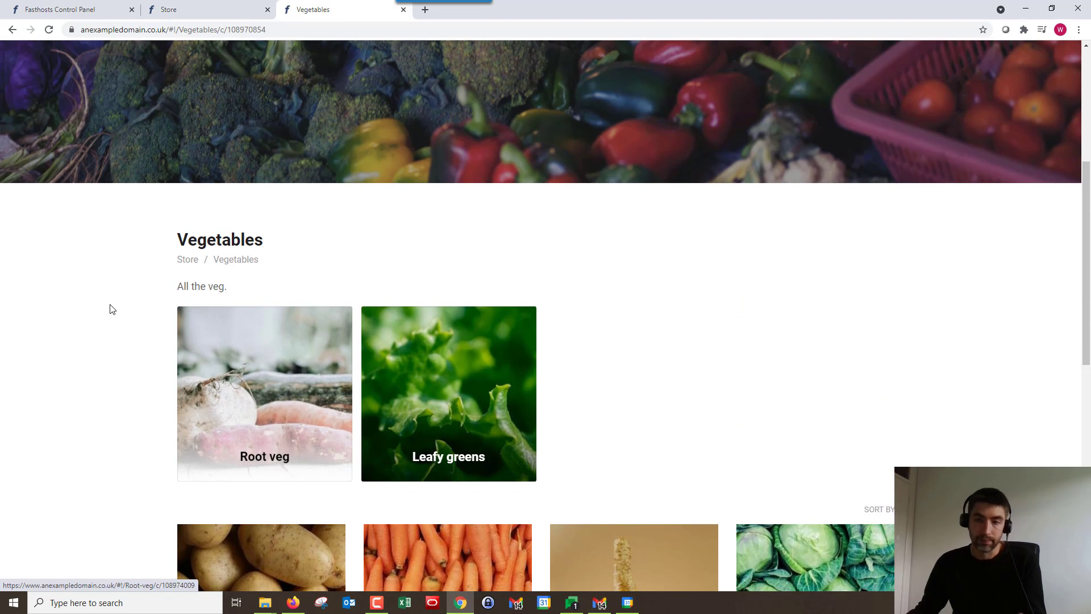